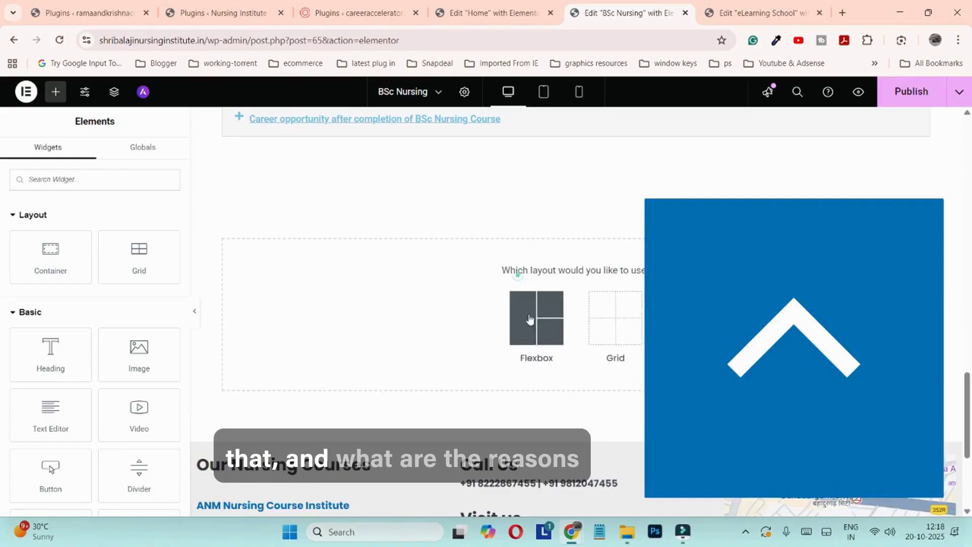
Try to paste the copied element from another site into a new flexbox container, and remove that container
click(532, 311)
click(418, 315)
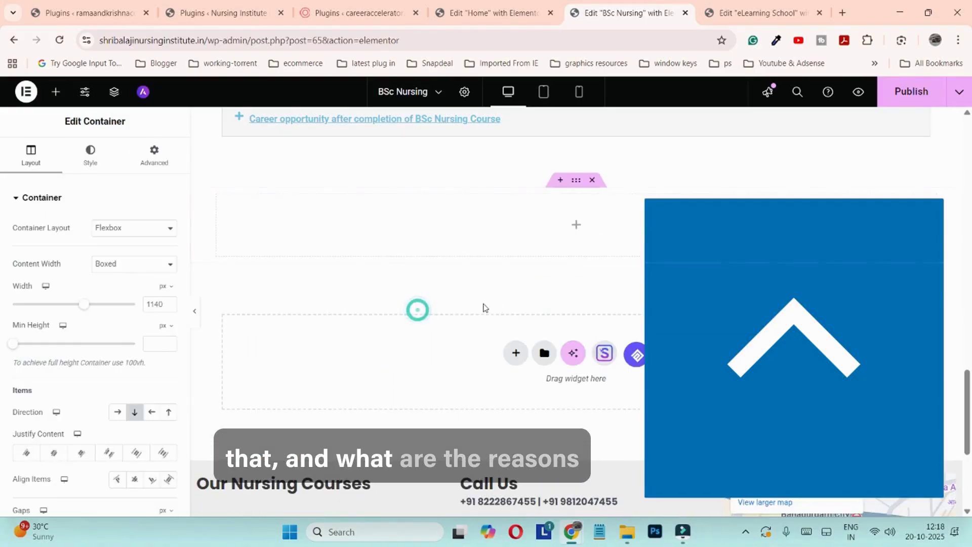
right_click(469, 233)
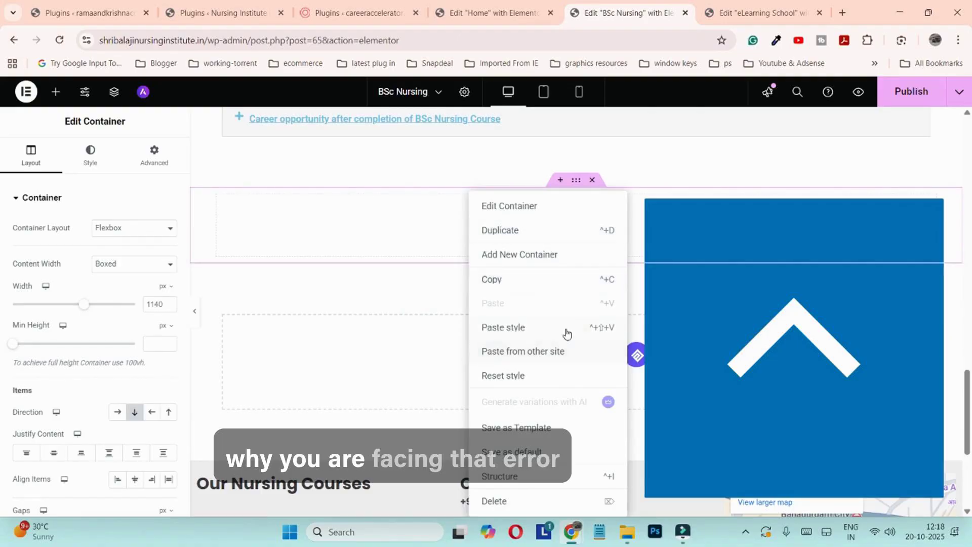
click(540, 351)
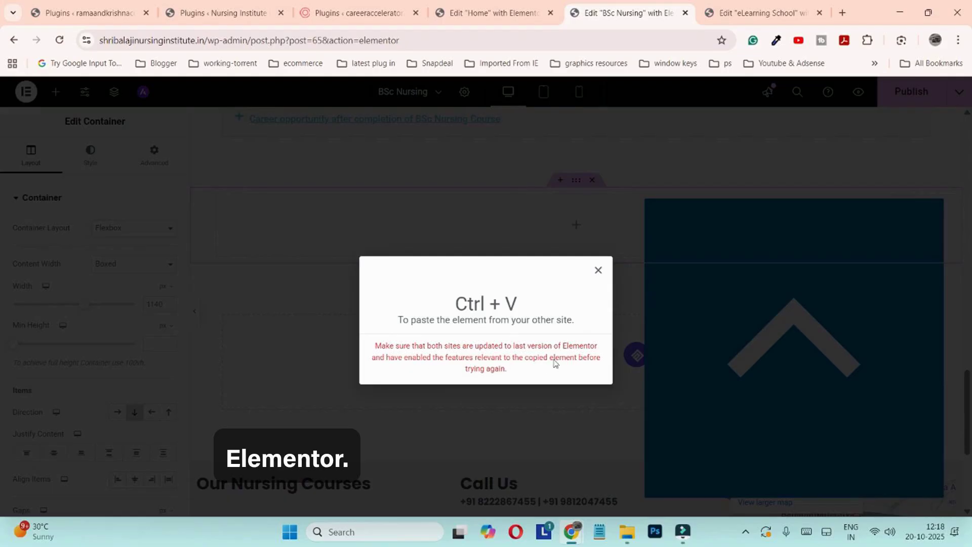
click(598, 272)
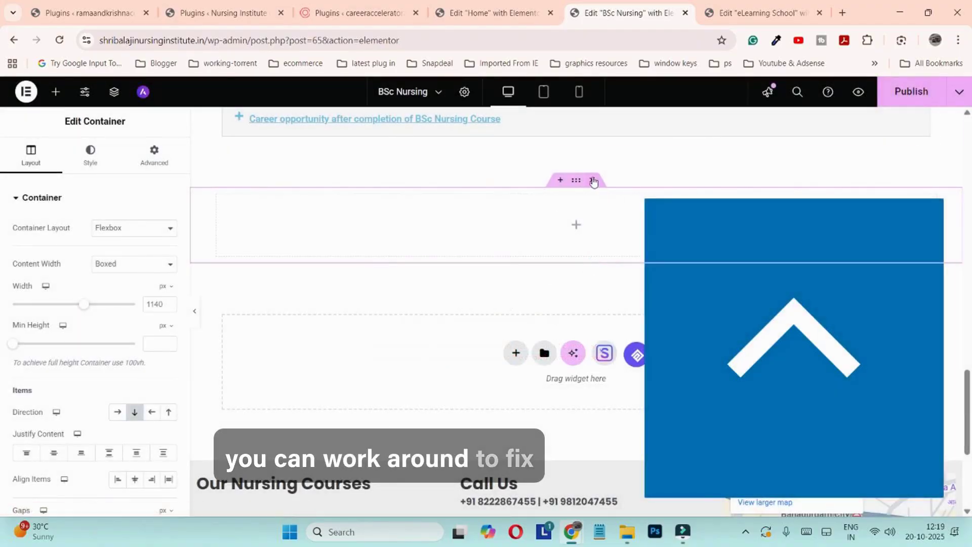
click(592, 181)
Look through the installed plugins pages of the three WordPress sites
click(218, 12)
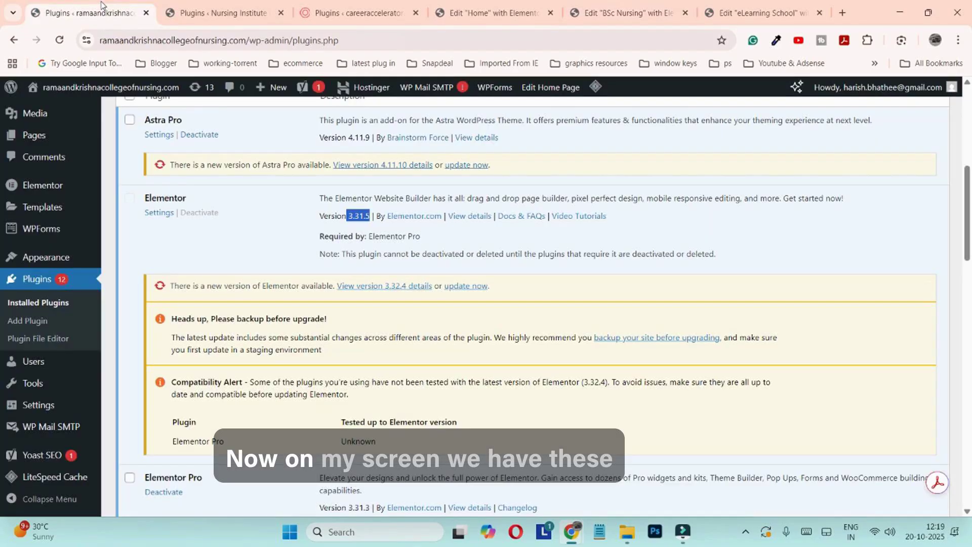
click(314, 11)
click(218, 13)
click(89, 12)
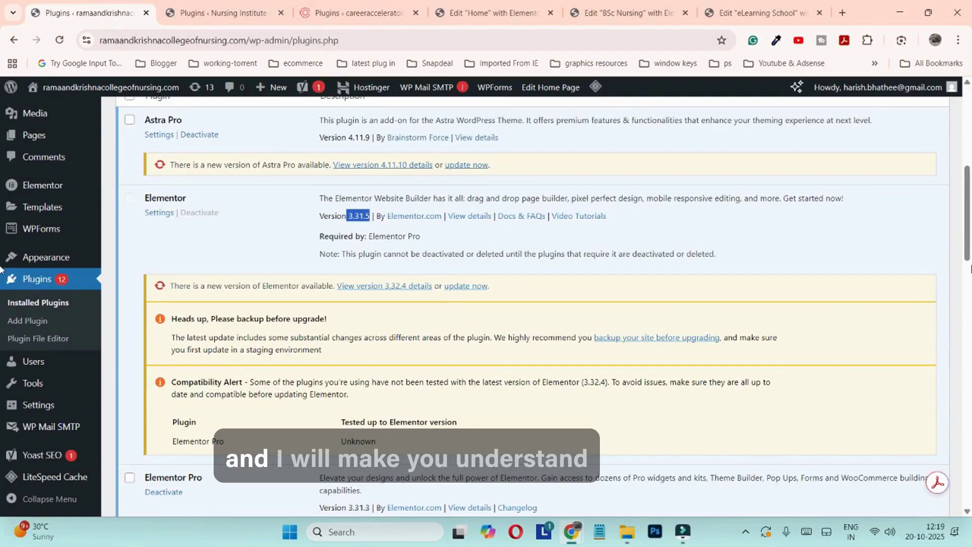
scroll(967, 257, up, 3)
scroll(967, 257, down, 2)
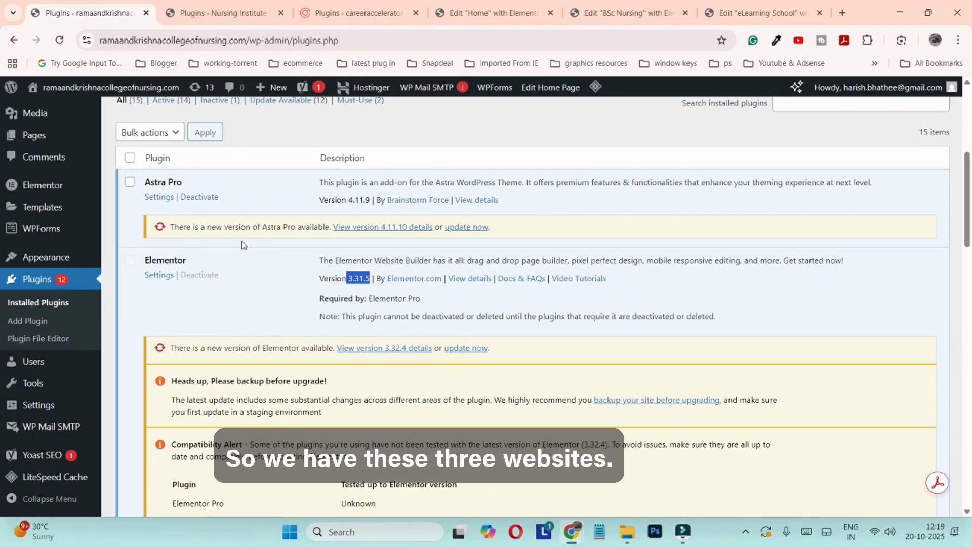
Check the Astra Pro plugin in the installed plugins lists of the two nursing sites
click(223, 13)
click(89, 12)
click(187, 10)
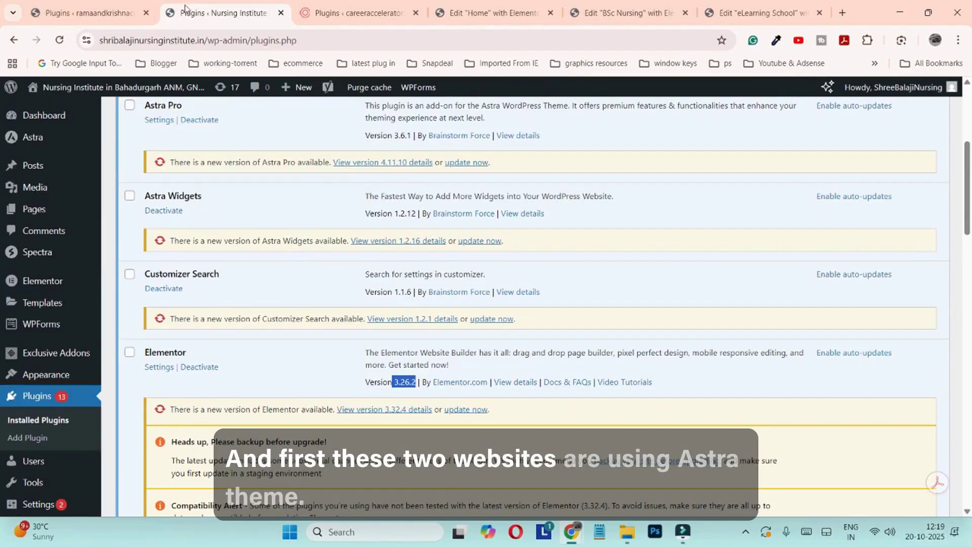
drag(145, 105, 167, 105)
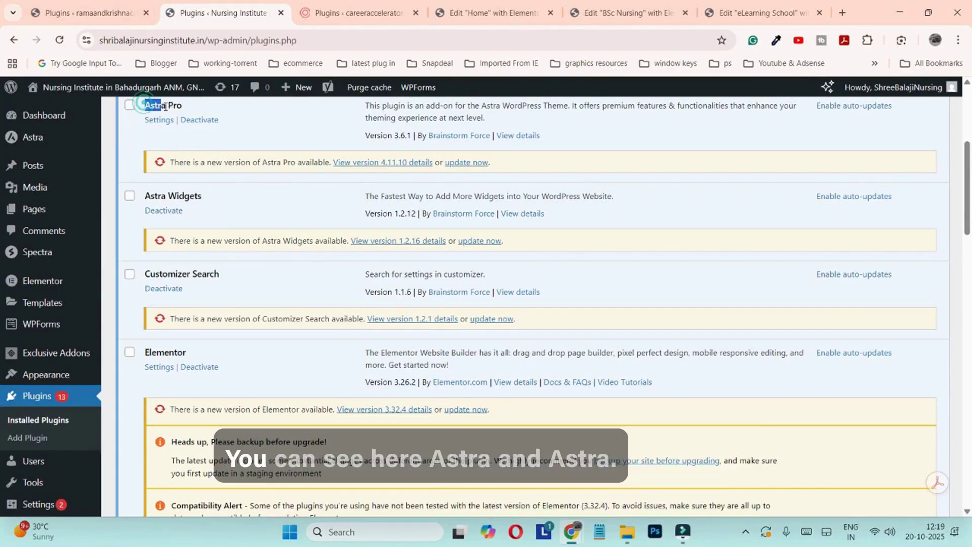
click(89, 12)
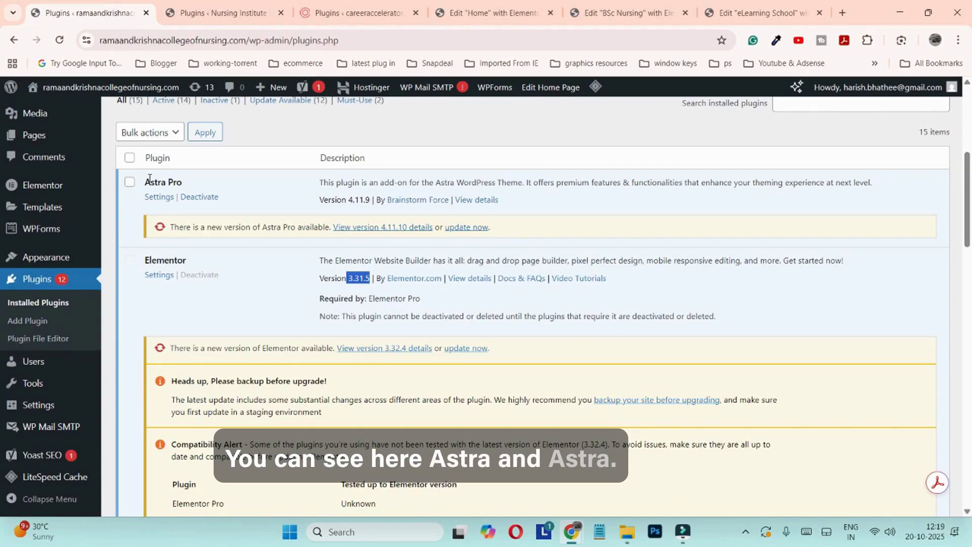
Compare the installed Elementor version on the plugins pages of all three sites
drag(146, 259, 180, 258)
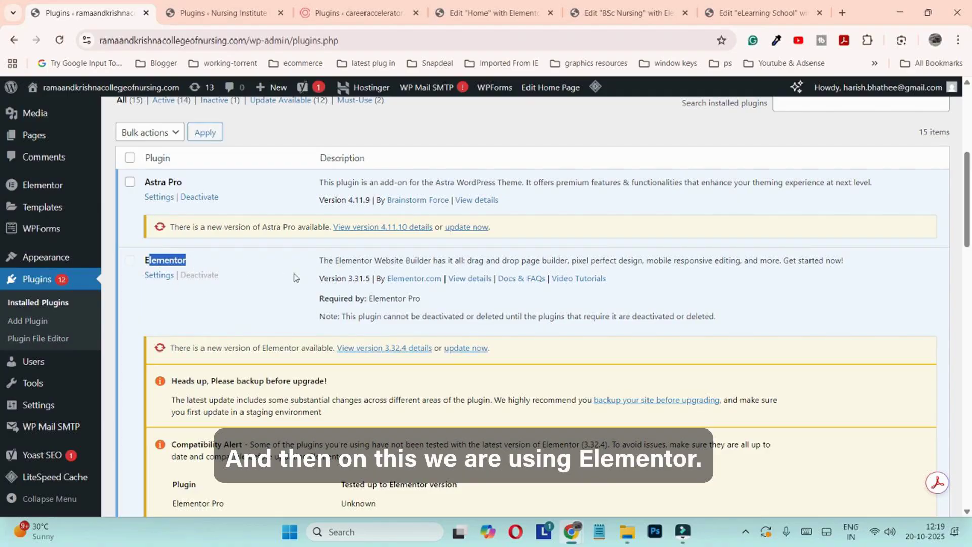
drag(347, 278, 370, 279)
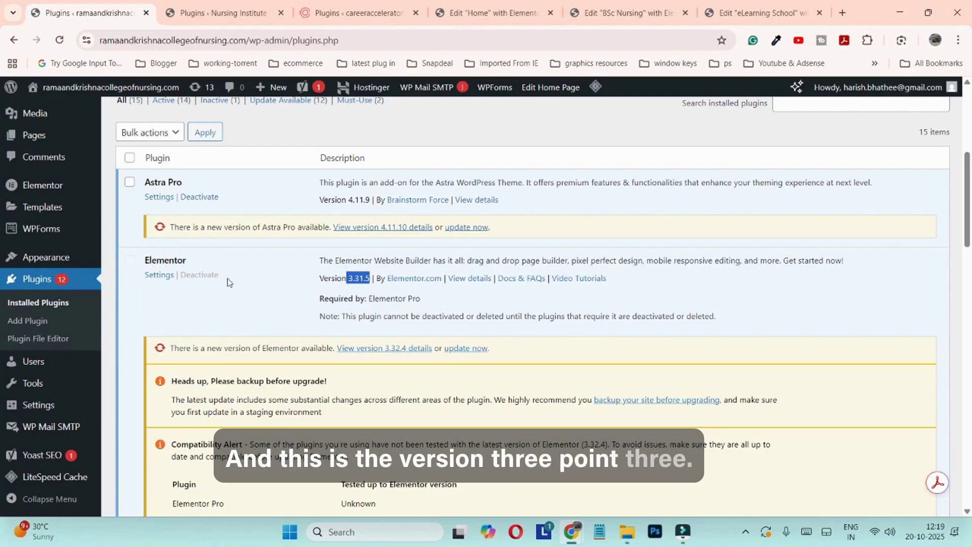
click(192, 4)
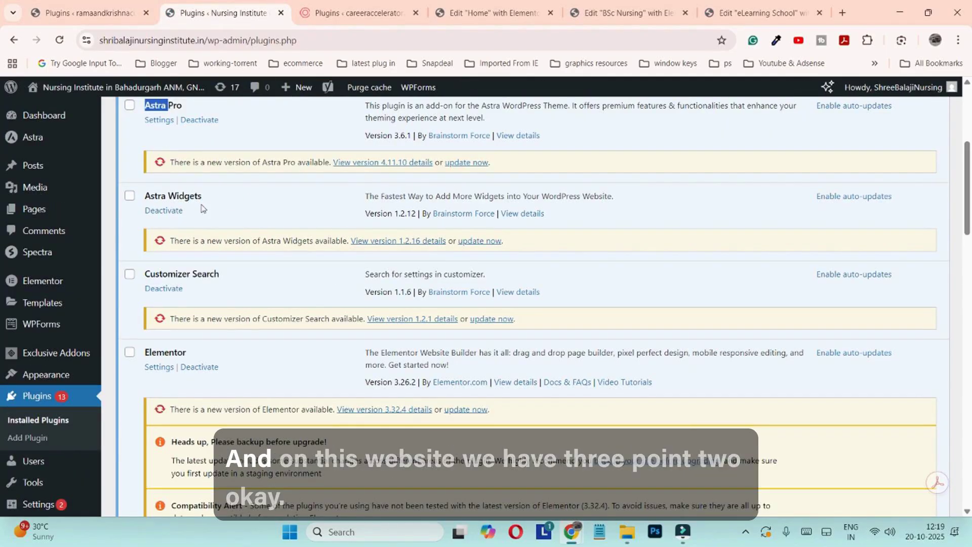
drag(393, 385, 416, 385)
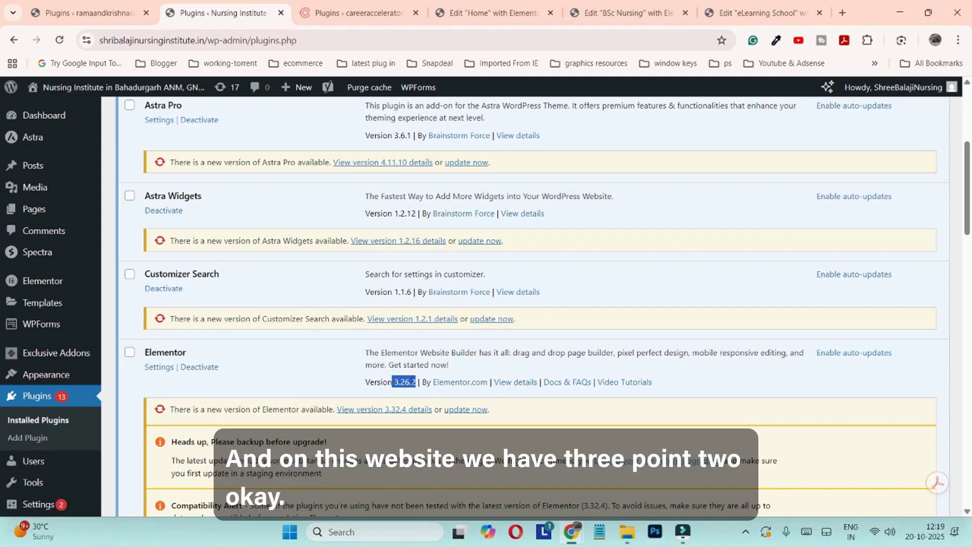
click(357, 13)
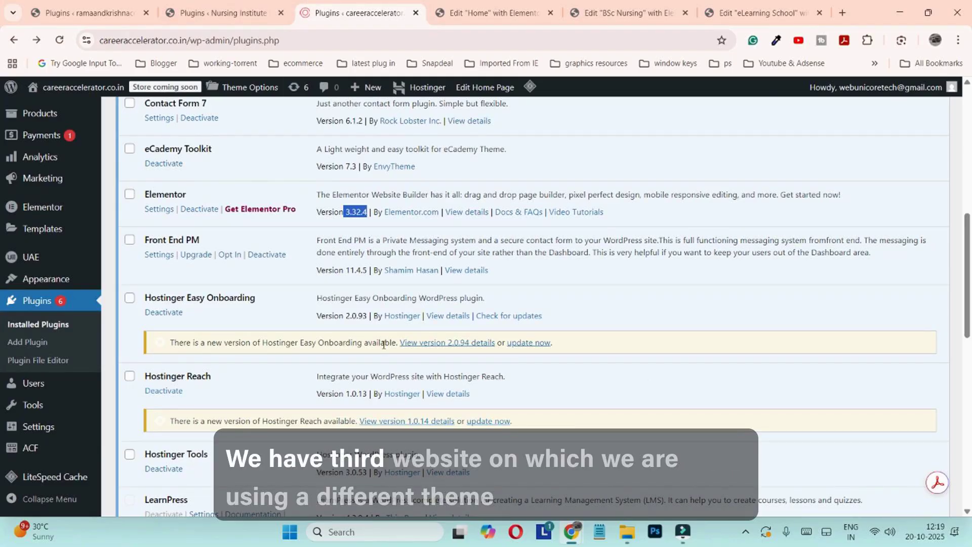
click(347, 213)
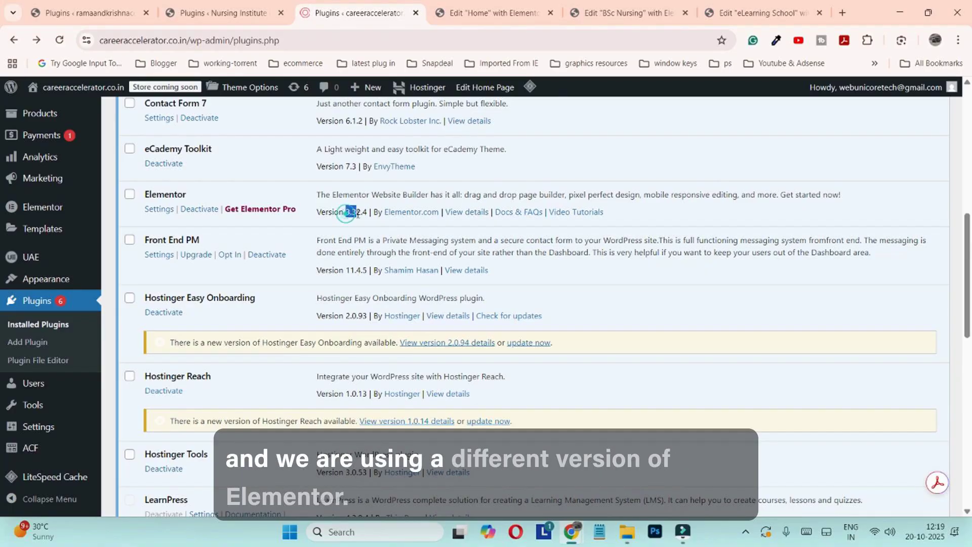
double_click(347, 214)
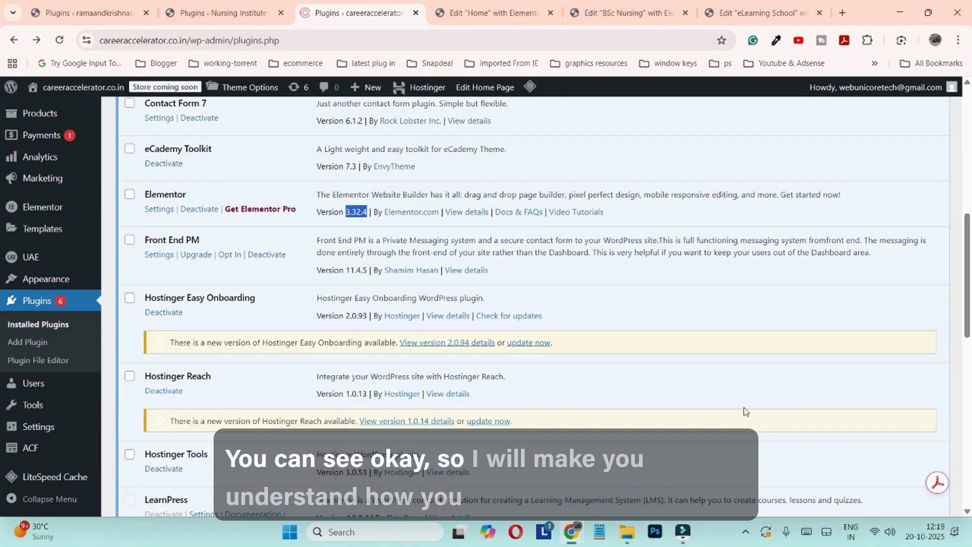
scroll(743, 407, up, 4)
scroll(540, 360, down, 4)
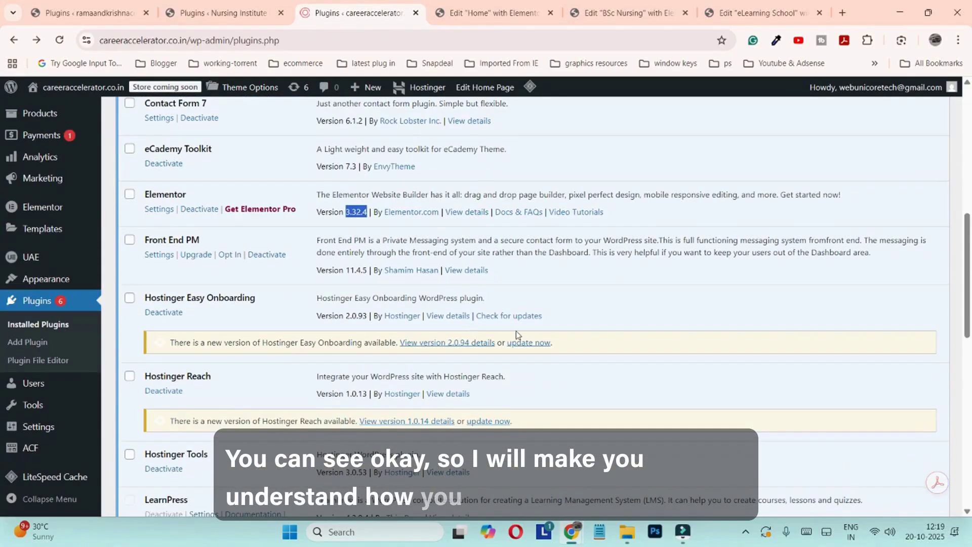
Examine the nursing career banner on the Home page and compare the editors of the Home and BSc Nursing pages
click(484, 13)
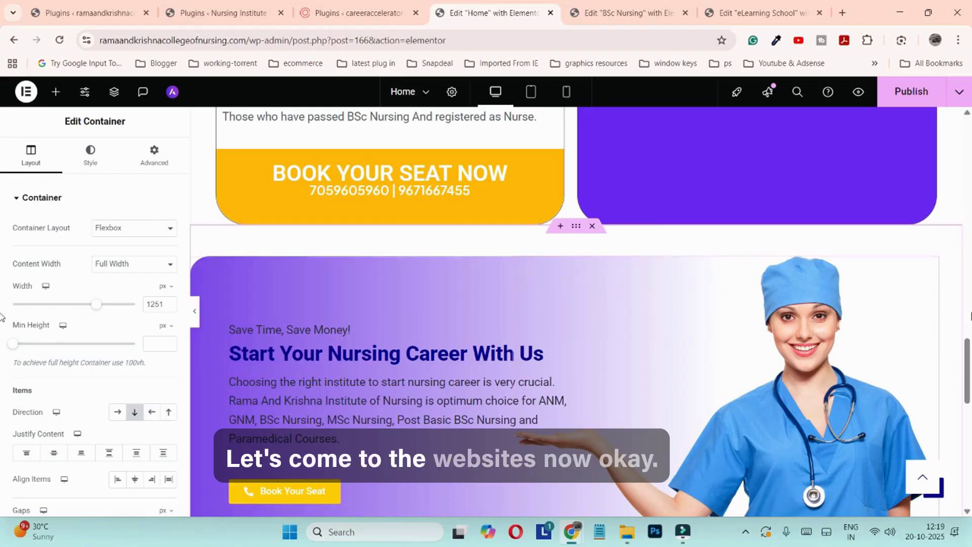
scroll(810, 354, down, 10)
scroll(810, 354, up, 10)
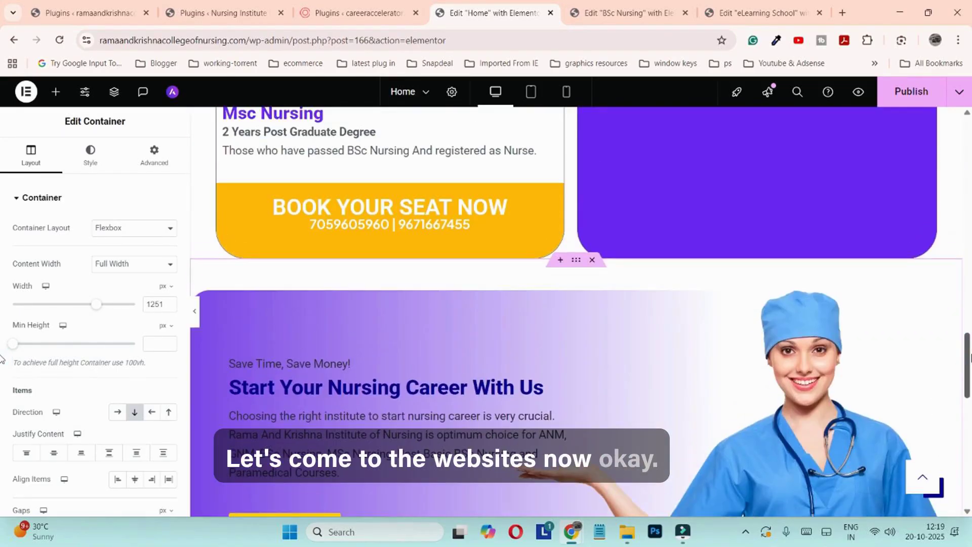
scroll(577, 303, down, 5)
scroll(577, 304, up, 1)
click(607, 13)
click(499, 5)
click(608, 5)
click(499, 5)
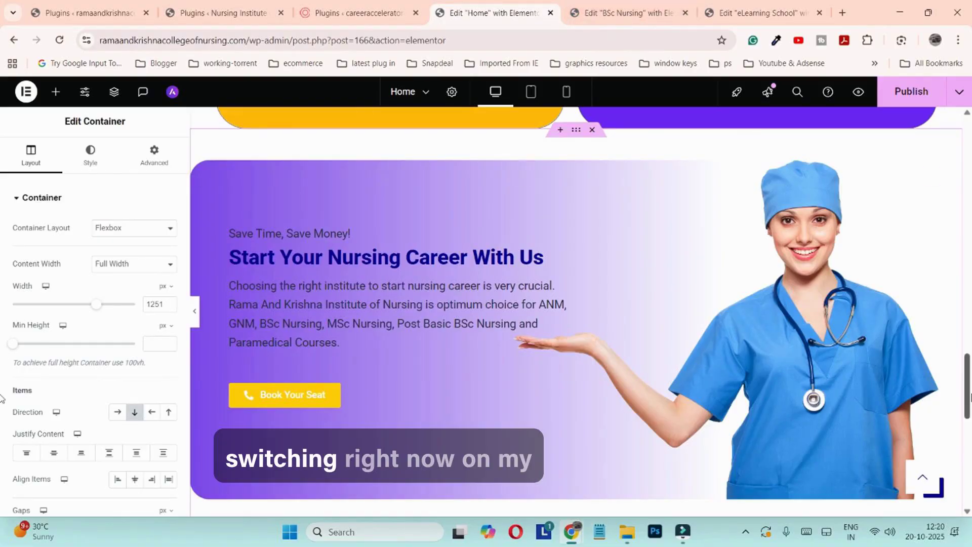
scroll(578, 304, up, 4)
scroll(578, 304, down, 7)
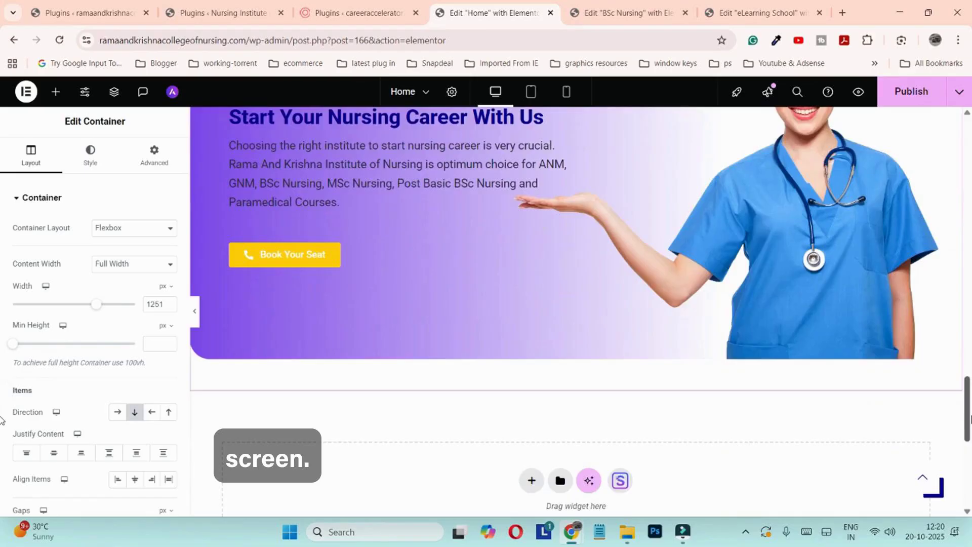
scroll(734, 211, up, 3)
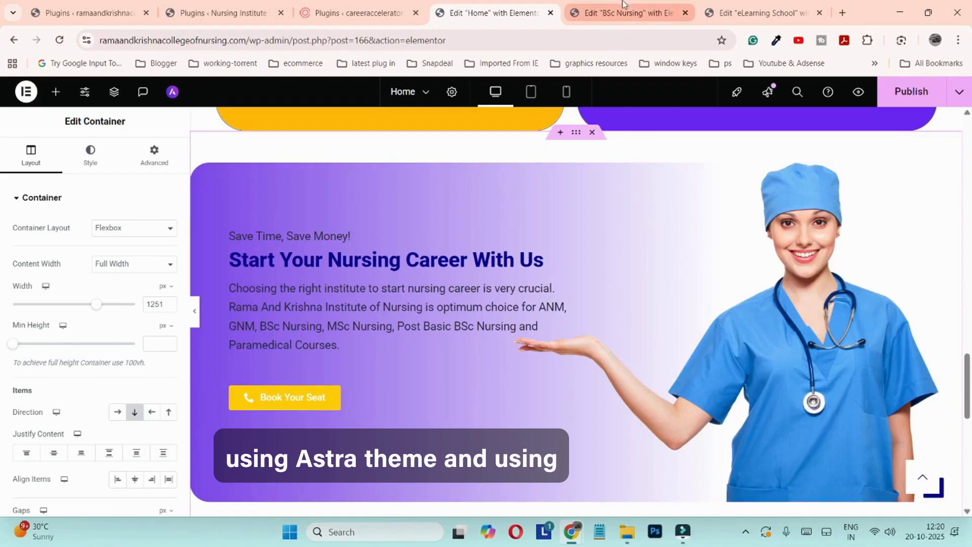
mouse_move(623, 4)
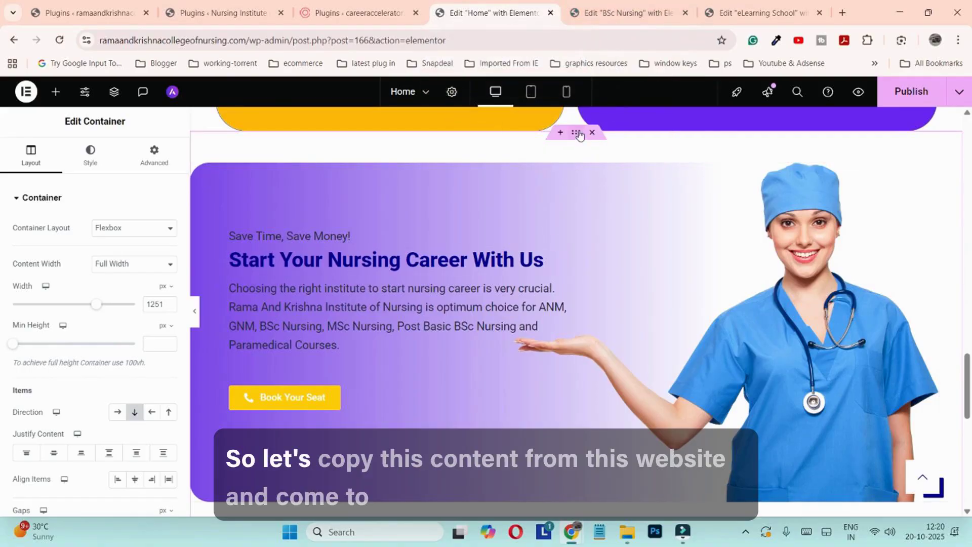
Copy the "Start Your Nursing Career With Us" container from the Home page and switch to the BSc Nursing page editor
right_click(578, 132)
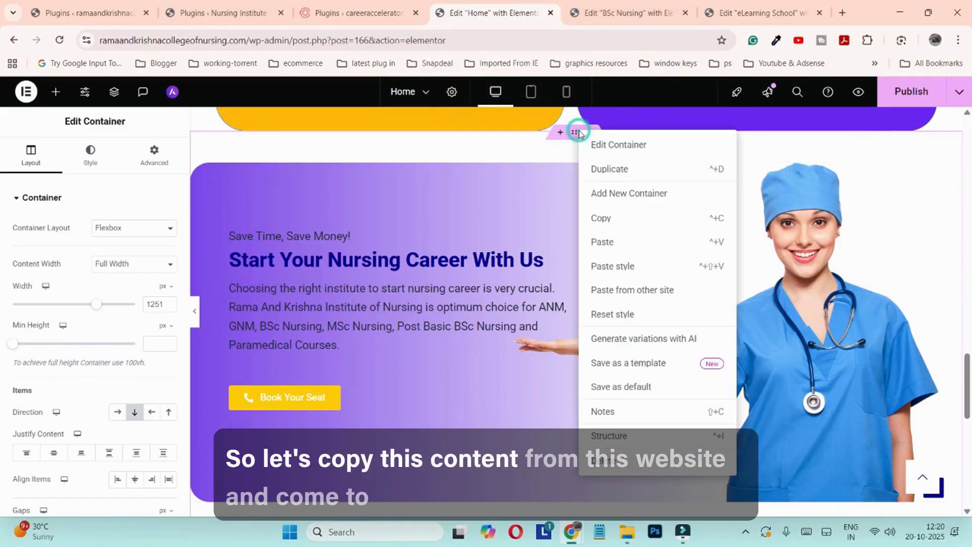
click(610, 222)
click(608, 19)
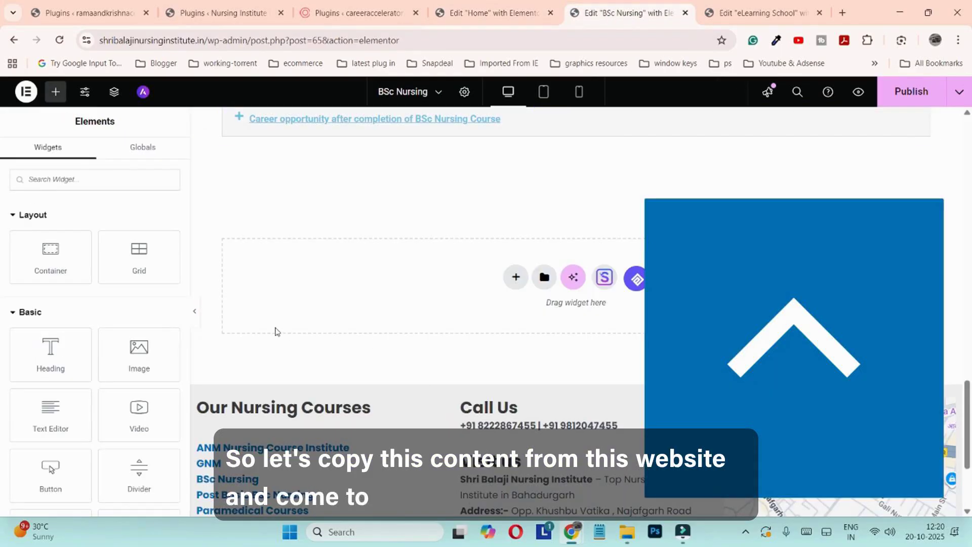
Add a single-column flexbox container below the FAQs, start a paste from the other site inside it, cancel and delete the container
click(515, 278)
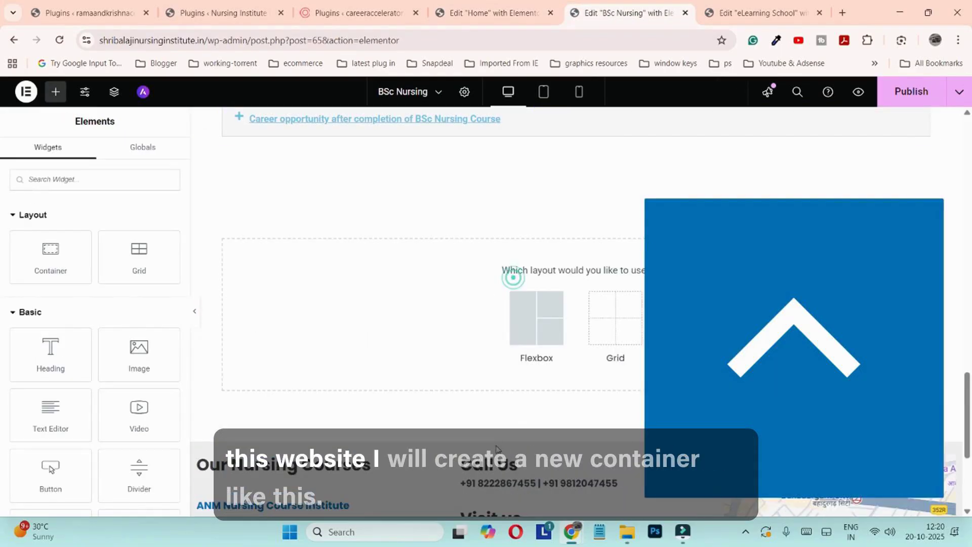
click(524, 331)
click(406, 317)
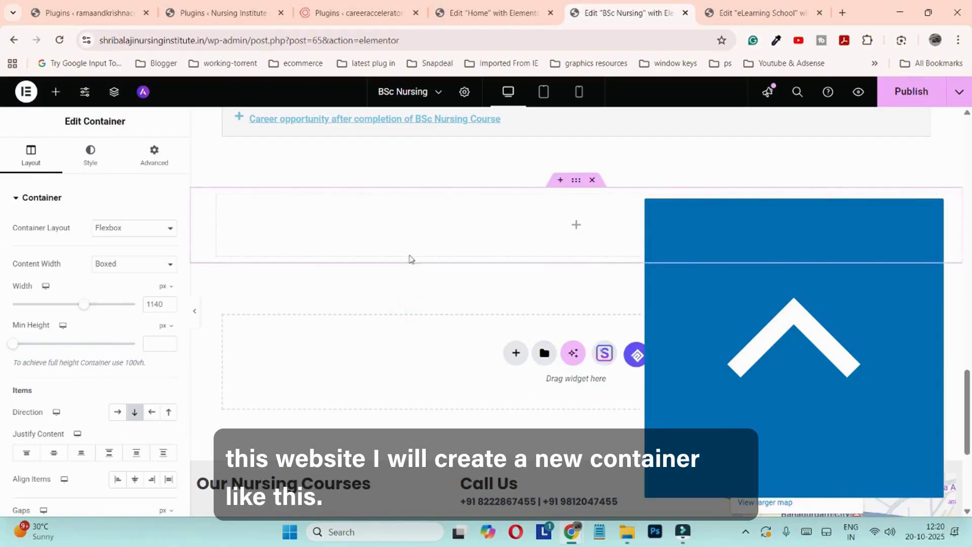
right_click(375, 219)
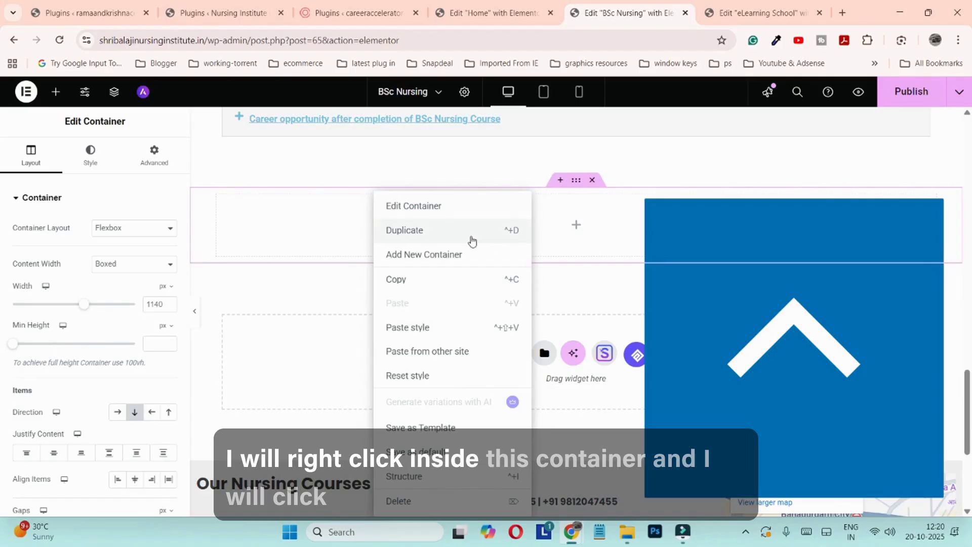
click(461, 358)
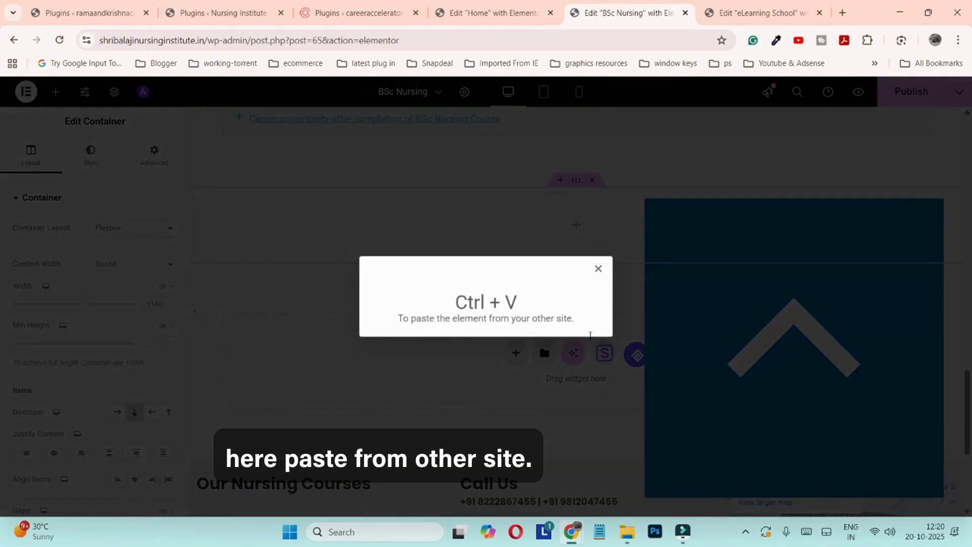
click(599, 270)
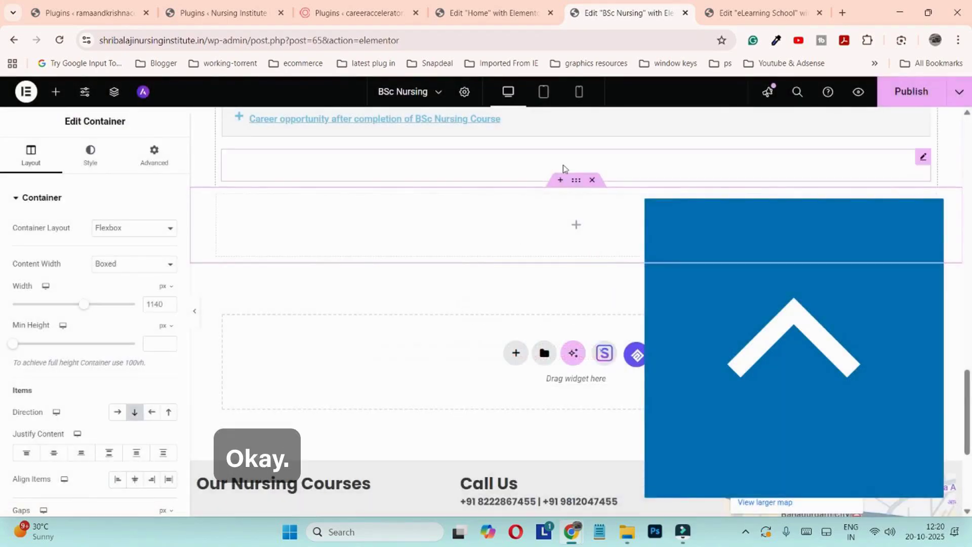
click(591, 183)
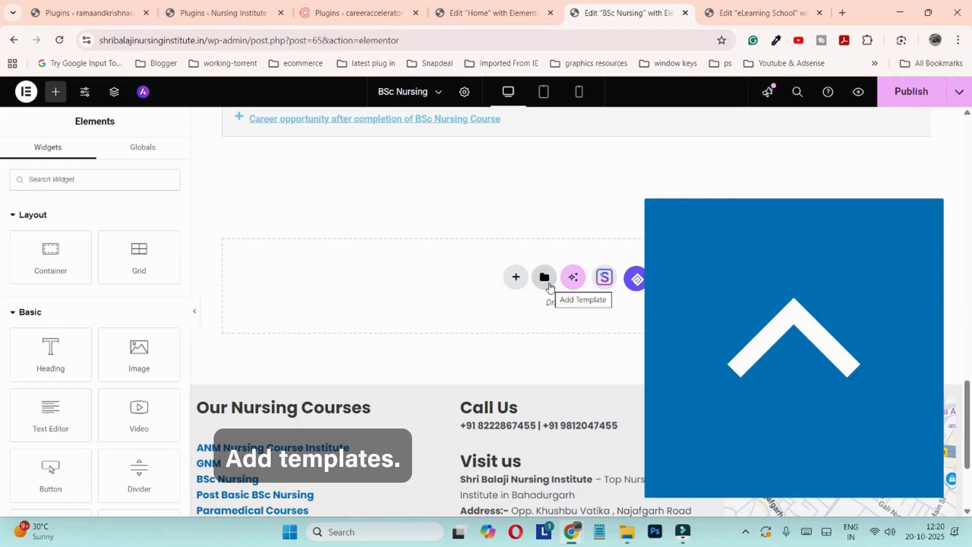
Paste the copied banner container from the other site directly into the empty widget drop area below the FAQs, and delete it
right_click(290, 273)
click(346, 307)
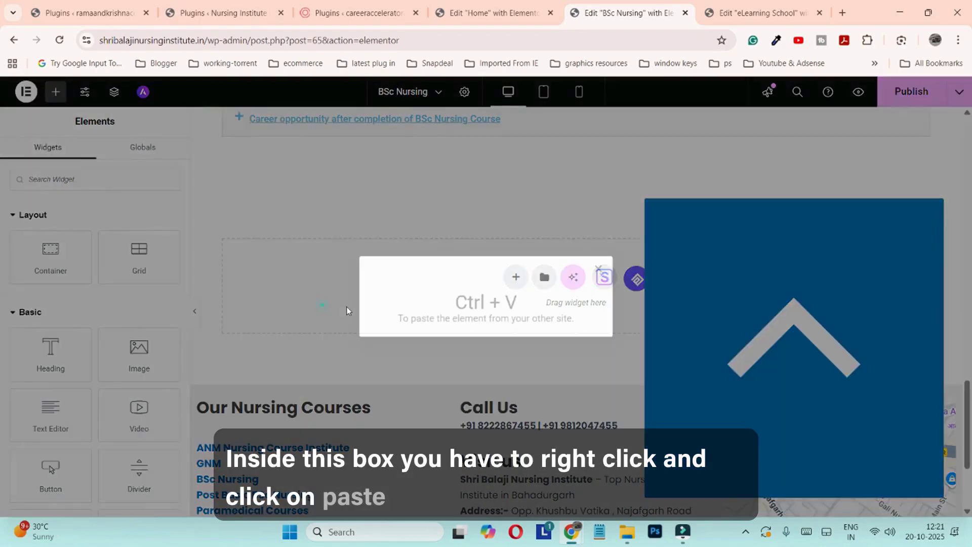
key(ctrl+v)
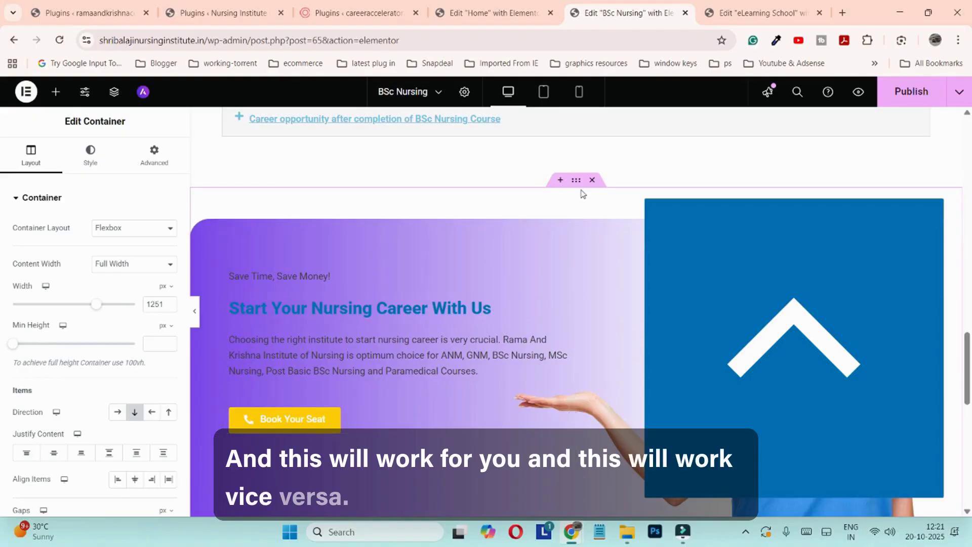
click(592, 180)
scroll(572, 263, up, 5)
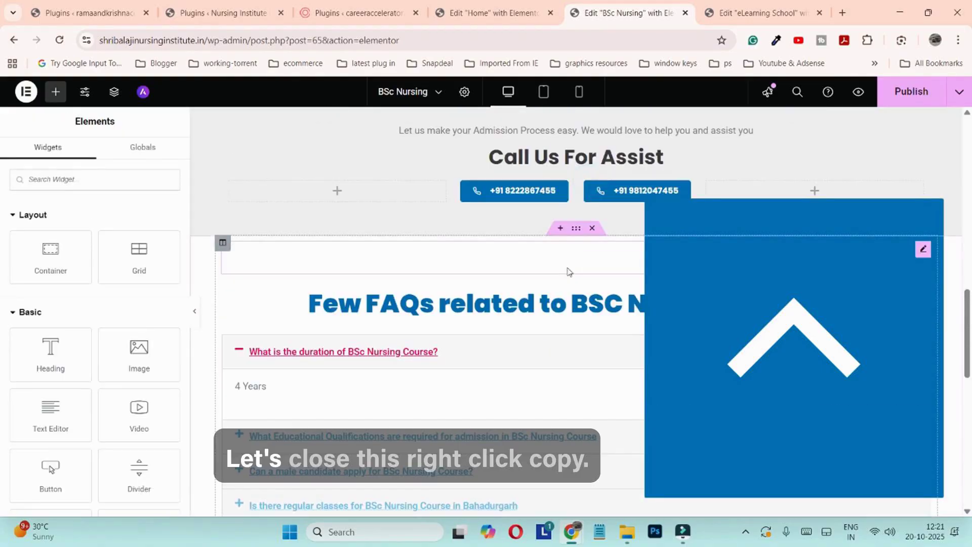
Copy the "Few FAQs related to BSC NURSING Course" section from the BSc Nursing page and switch to the Home page editor
click(576, 229)
right_click(575, 231)
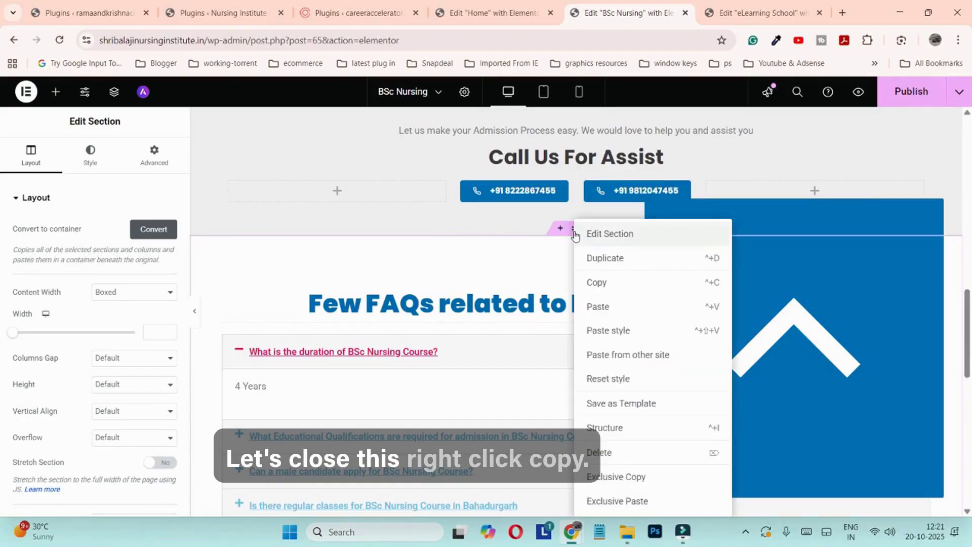
click(600, 282)
click(480, 5)
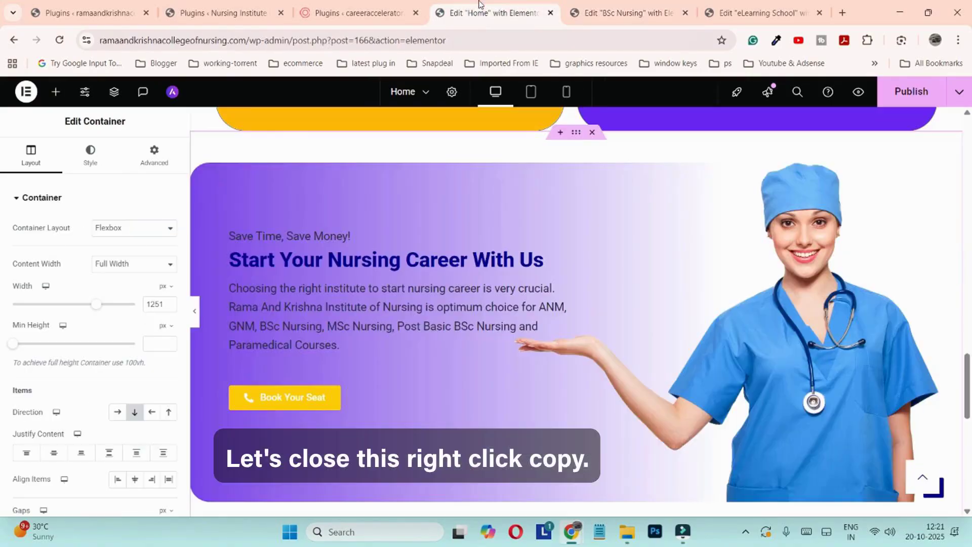
Add a single-column flexbox container below the nursing career banner on the Home page
scroll(587, 323, down, 6)
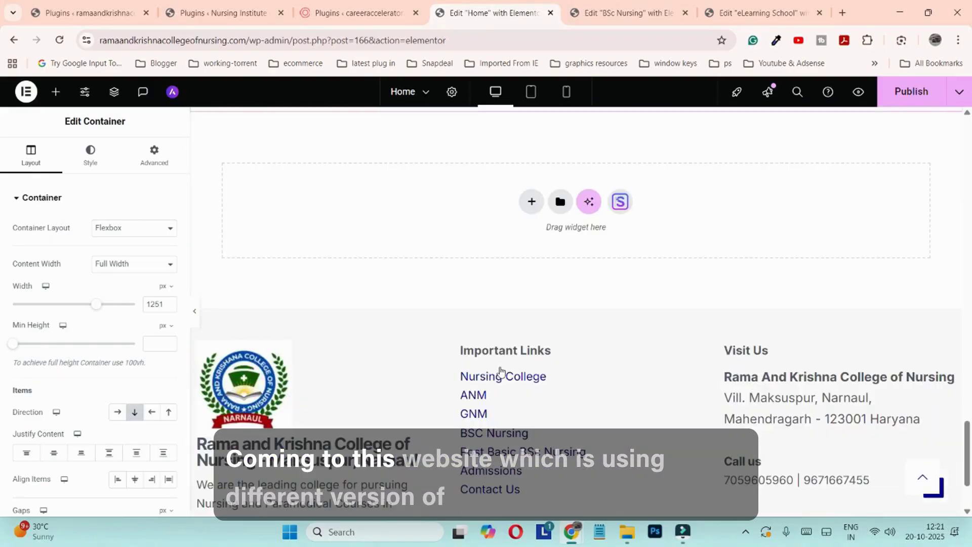
click(530, 203)
click(521, 251)
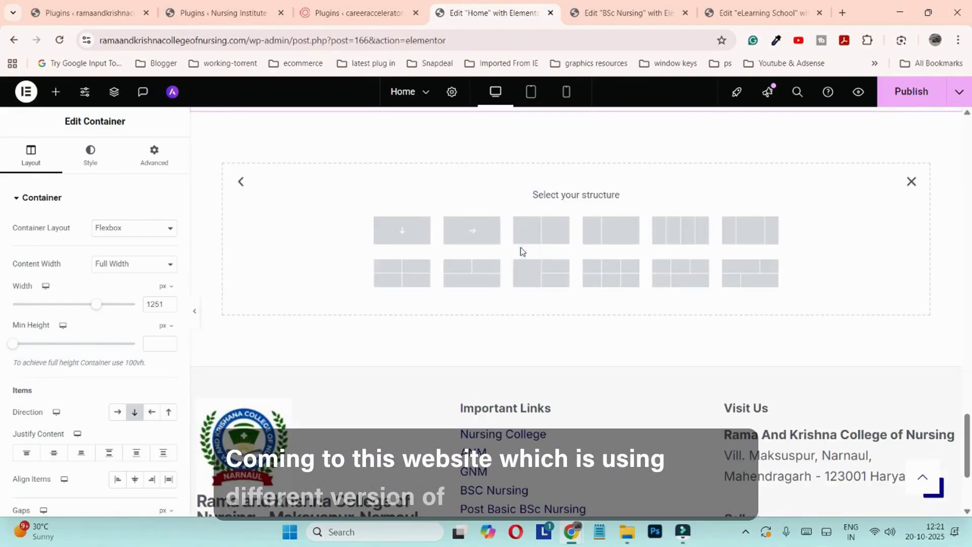
click(402, 230)
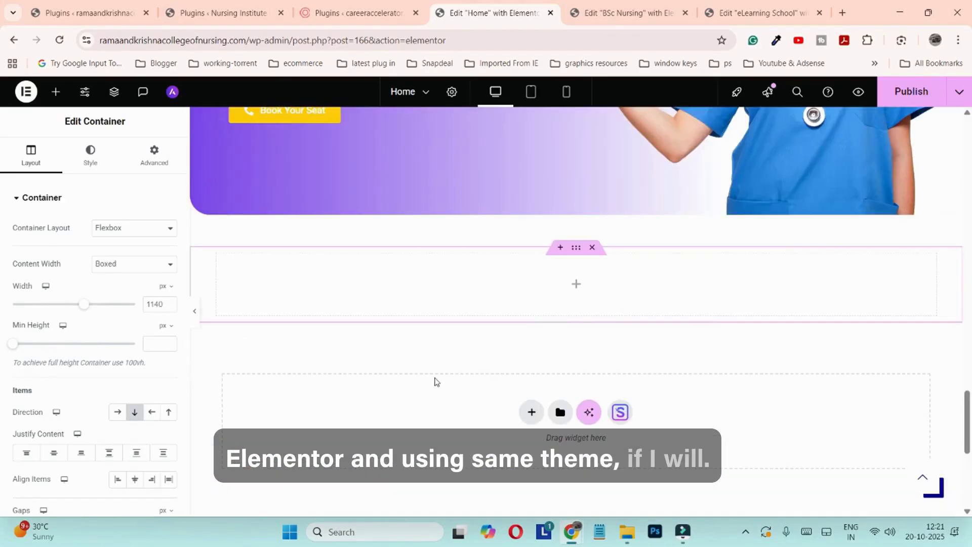
Try to paste the copied FAQs section from the other site inside the new empty container, and close the paste dialog
right_click(442, 286)
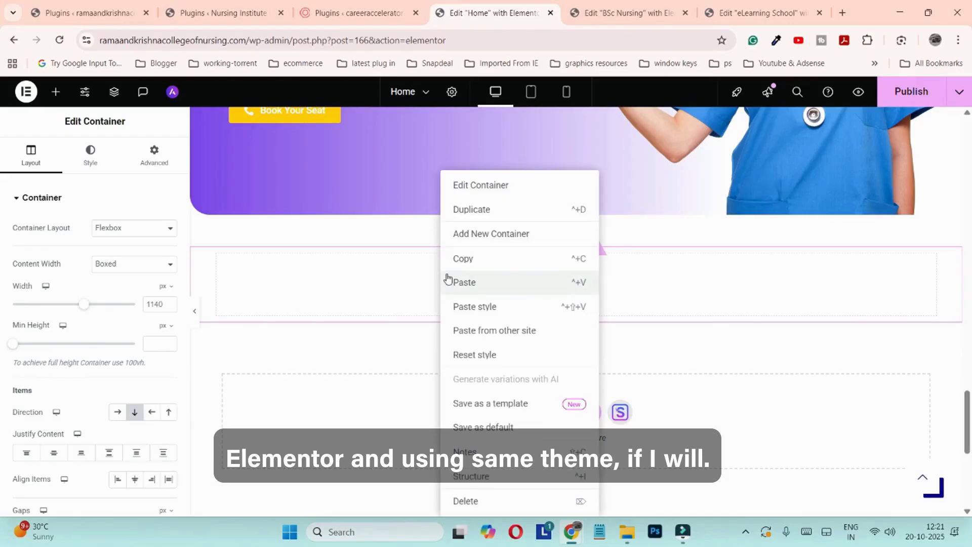
click(675, 284)
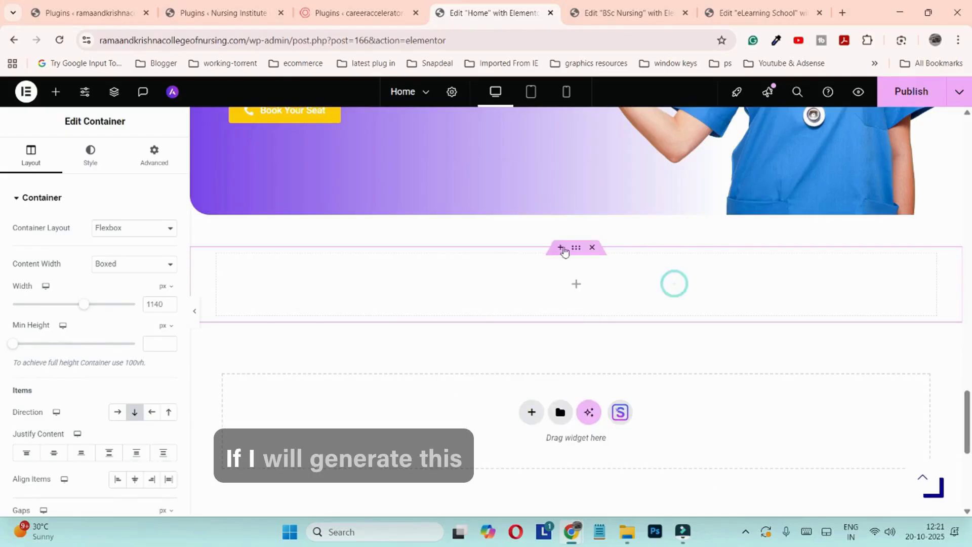
right_click(373, 284)
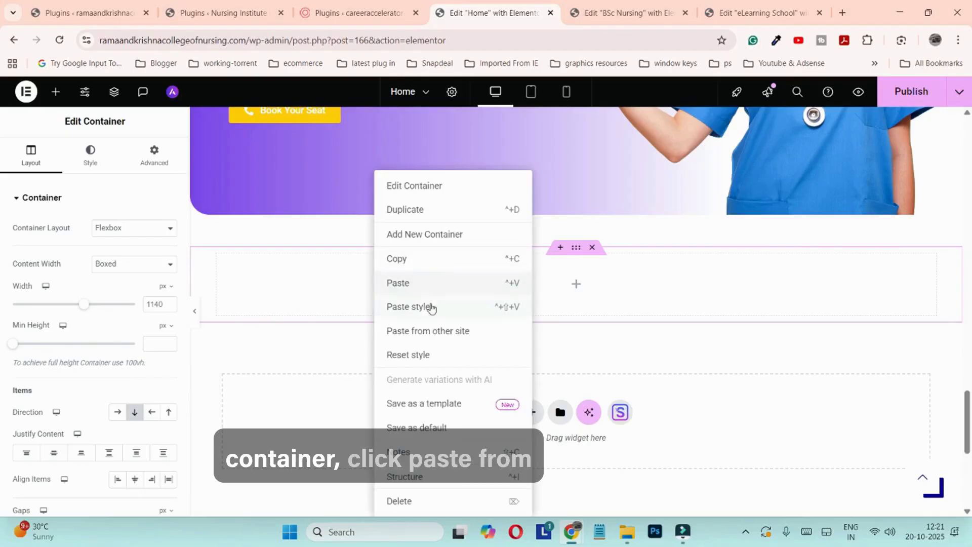
click(431, 332)
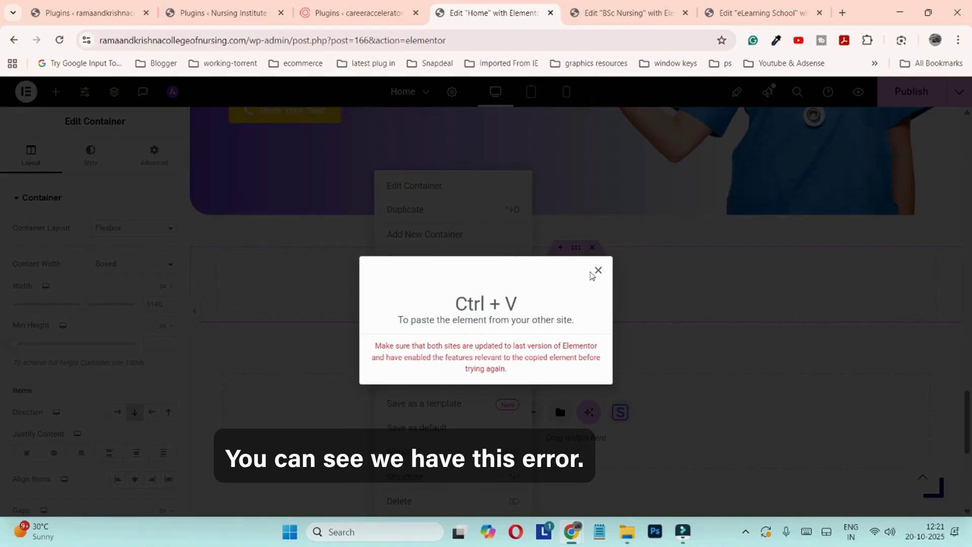
click(597, 273)
Paste the copied FAQs section from the other site directly into the empty widget drop area below the banner, and delete it
click(324, 425)
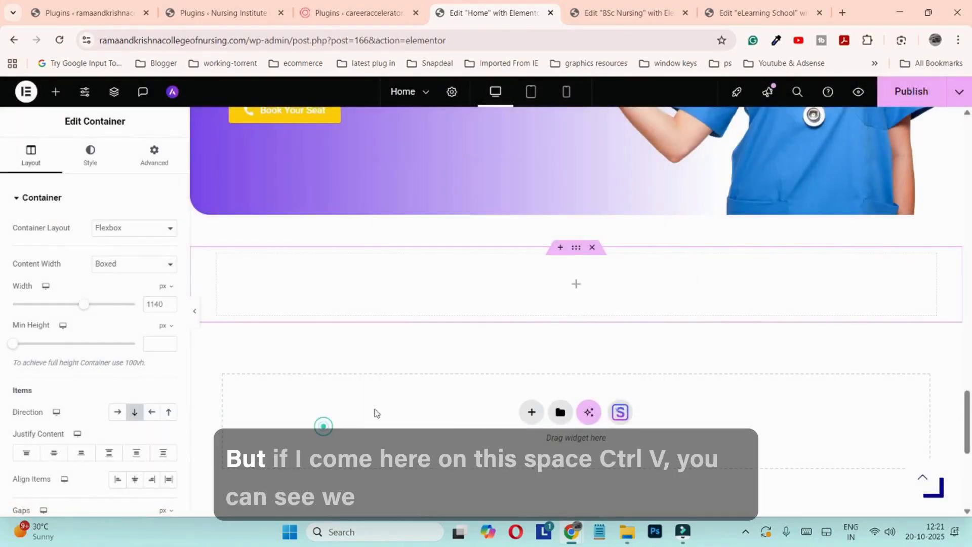
right_click(339, 410)
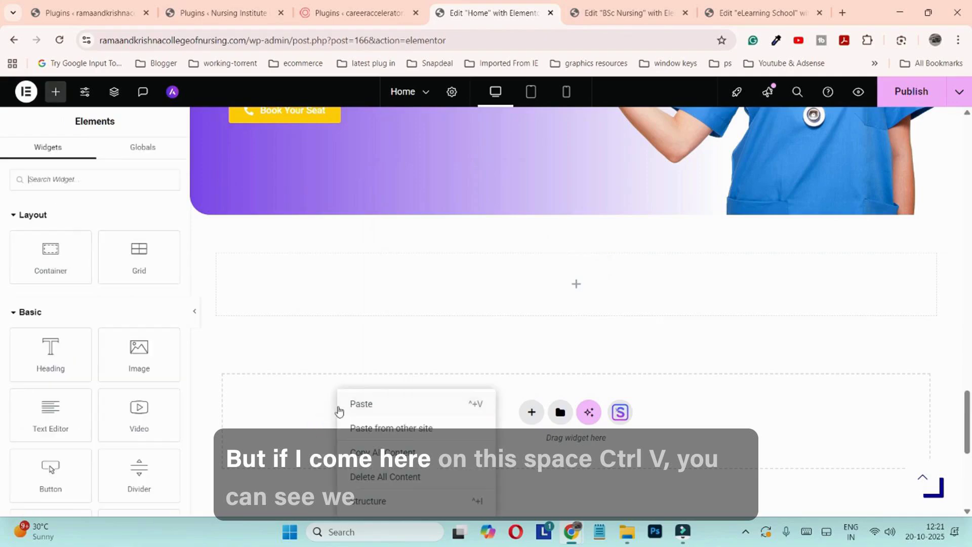
click(404, 431)
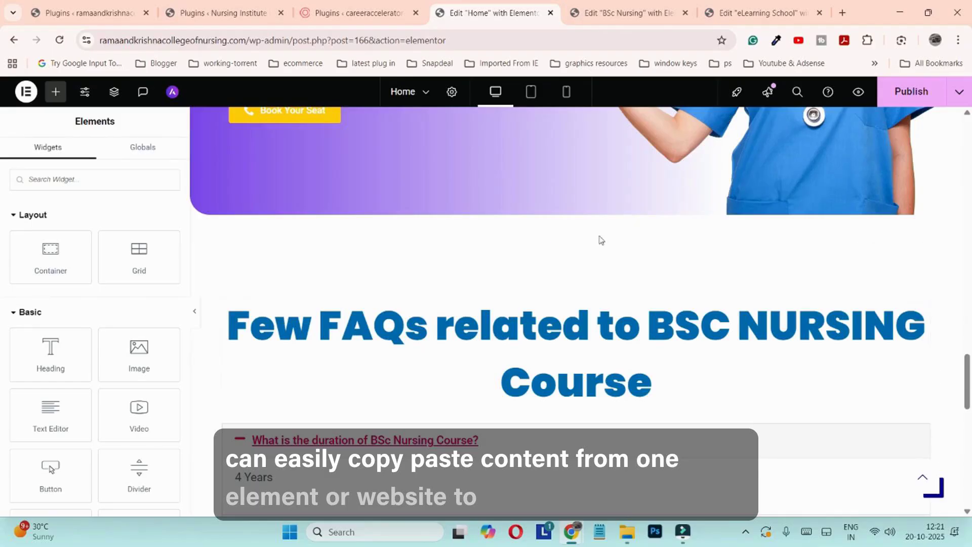
click(592, 248)
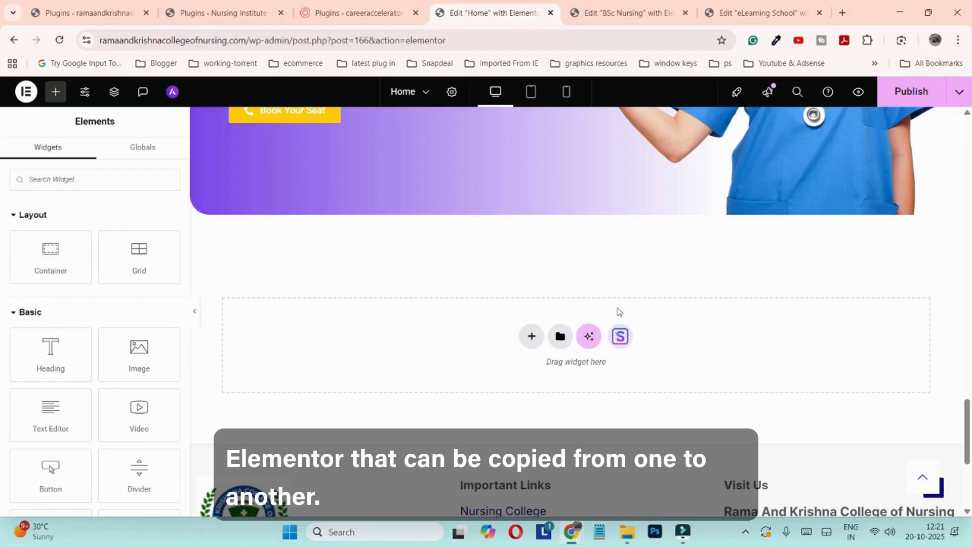
Copy the "Start Your Nursing Career With Us" container from the Home page and switch to the eLearning School page editor
scroll(845, 215, up, 8)
scroll(844, 214, down, 4)
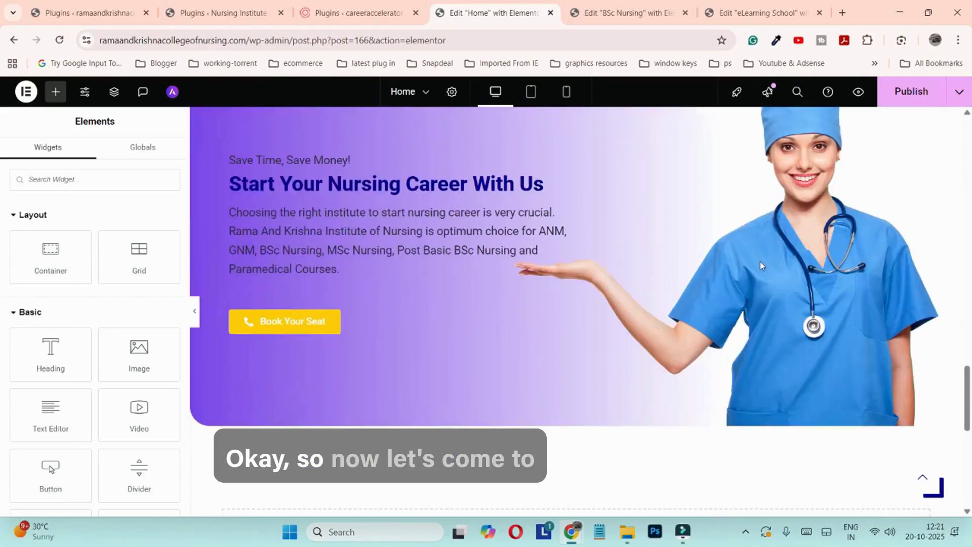
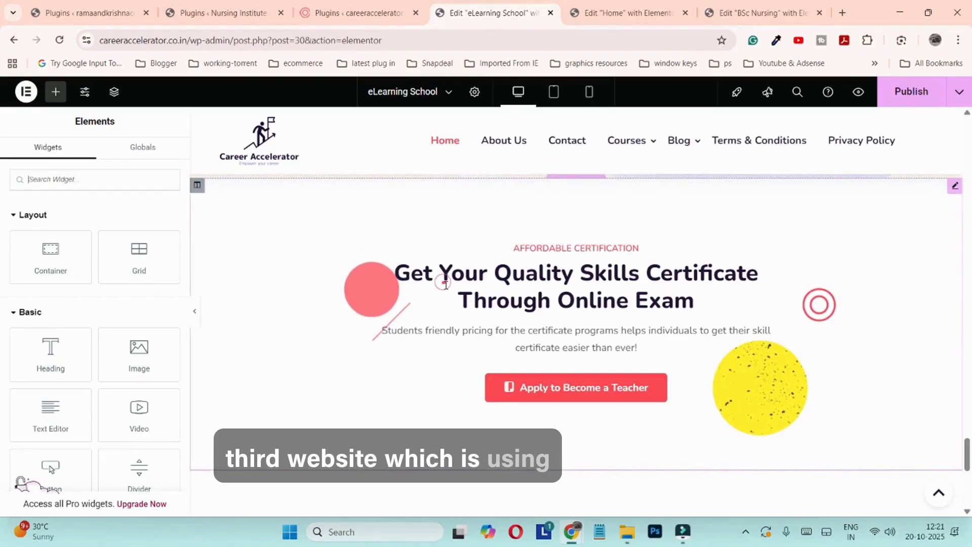
click(655, 5)
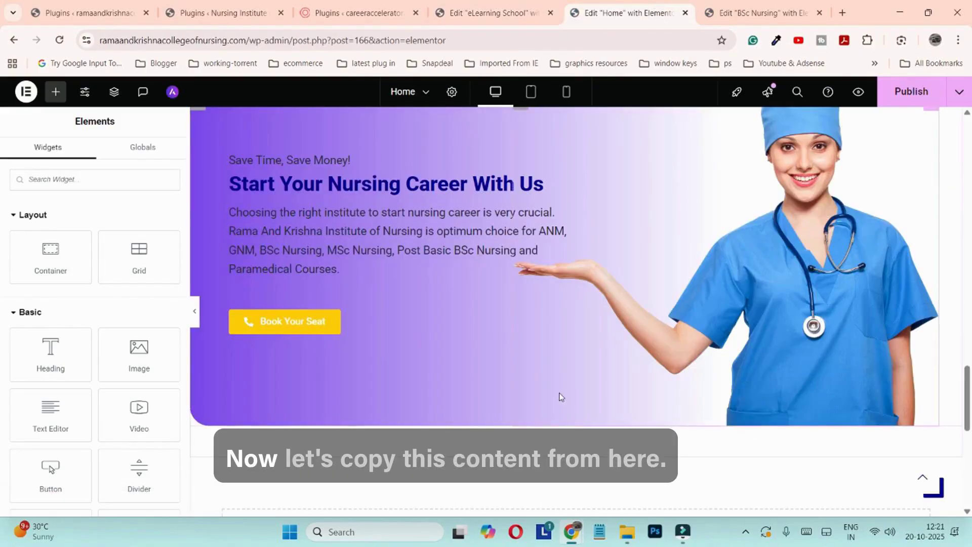
scroll(557, 400, up, 8)
scroll(564, 408, down, 4)
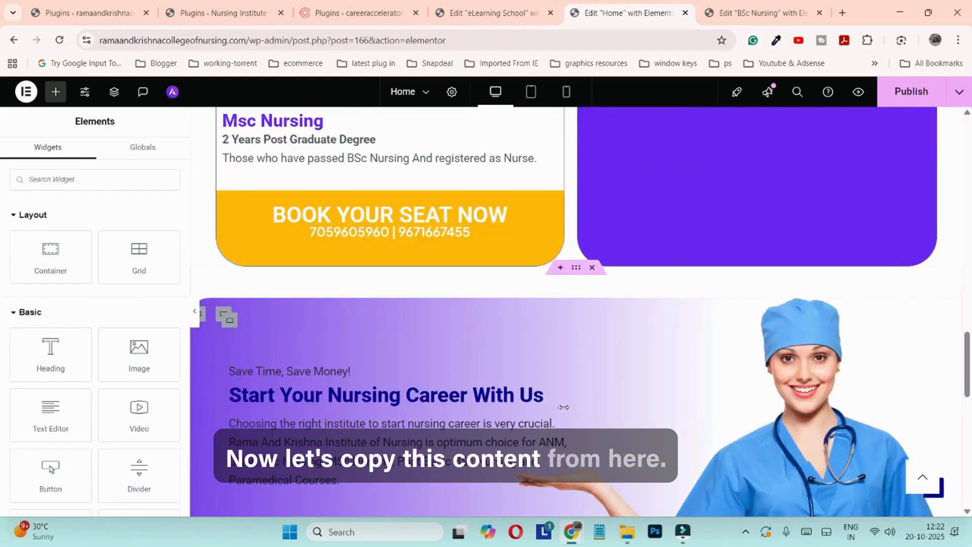
right_click(575, 267)
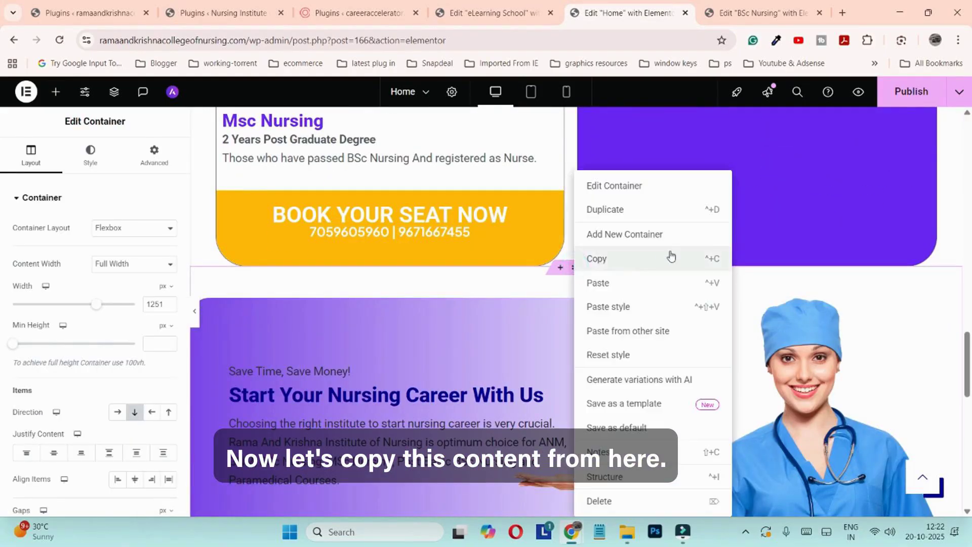
click(597, 259)
click(493, 12)
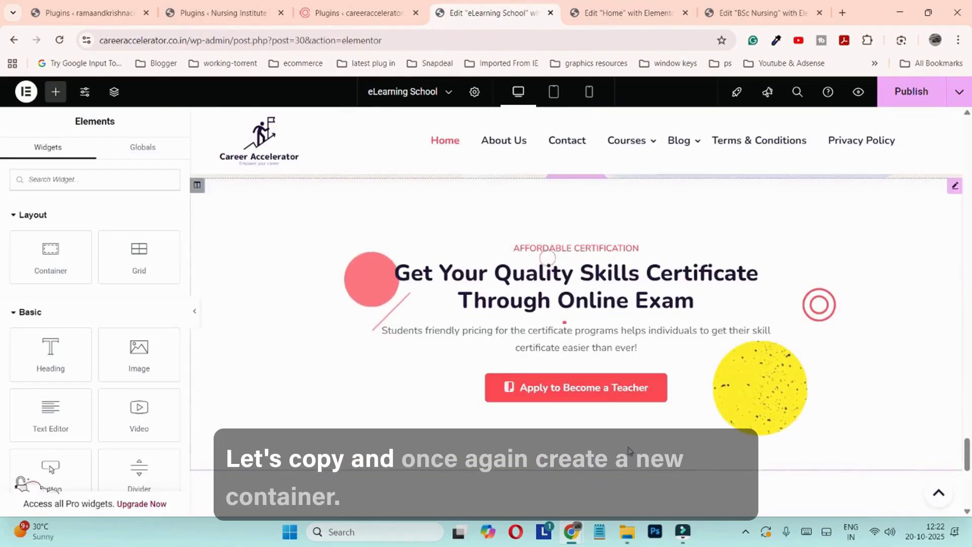
Add a single-column flexbox container below the "Get Your Quality Skills Certificate Through Online Exam" section
scroll(540, 325, down, 10)
scroll(547, 339, up, 4)
click(542, 349)
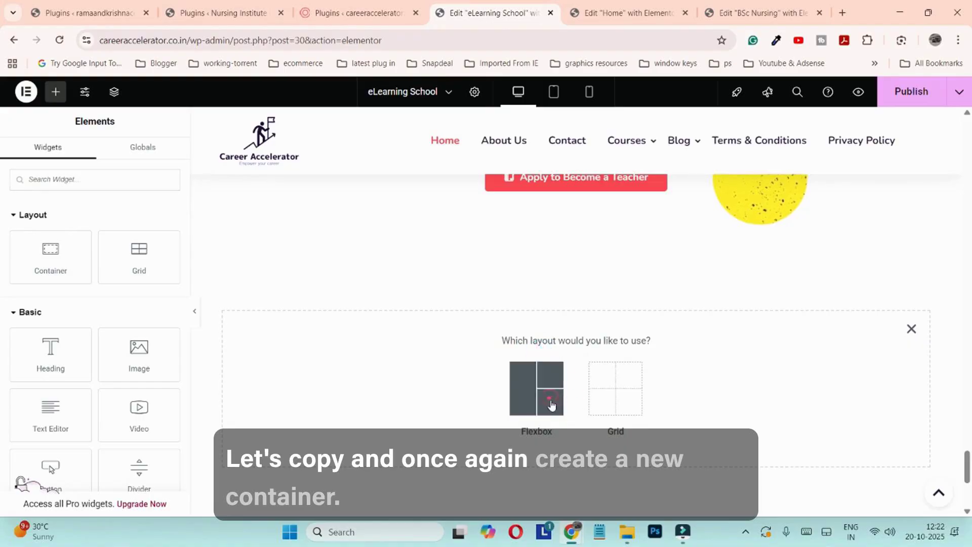
click(538, 390)
click(425, 384)
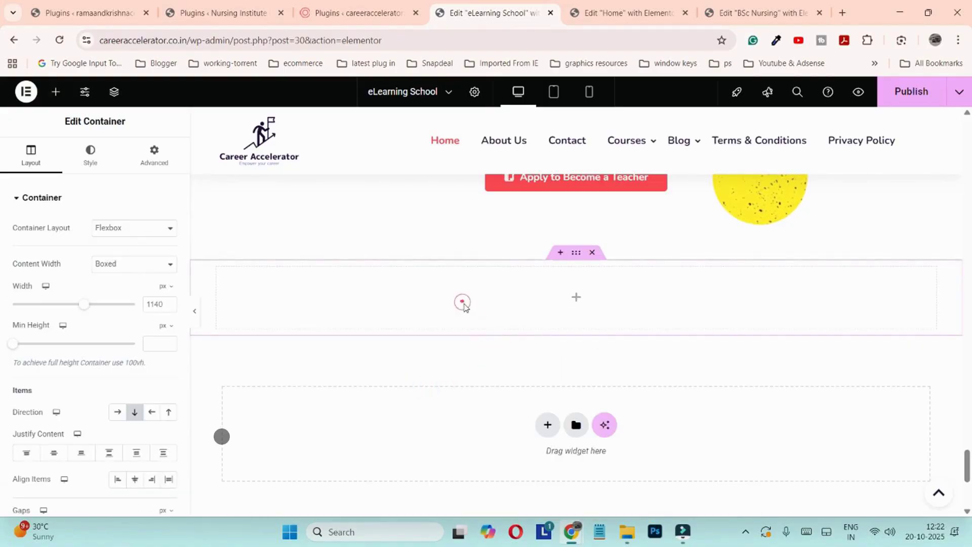
Paste the copied nursing career banner from the other site inside the new container, and delete that container with its content
right_click(464, 304)
click(511, 329)
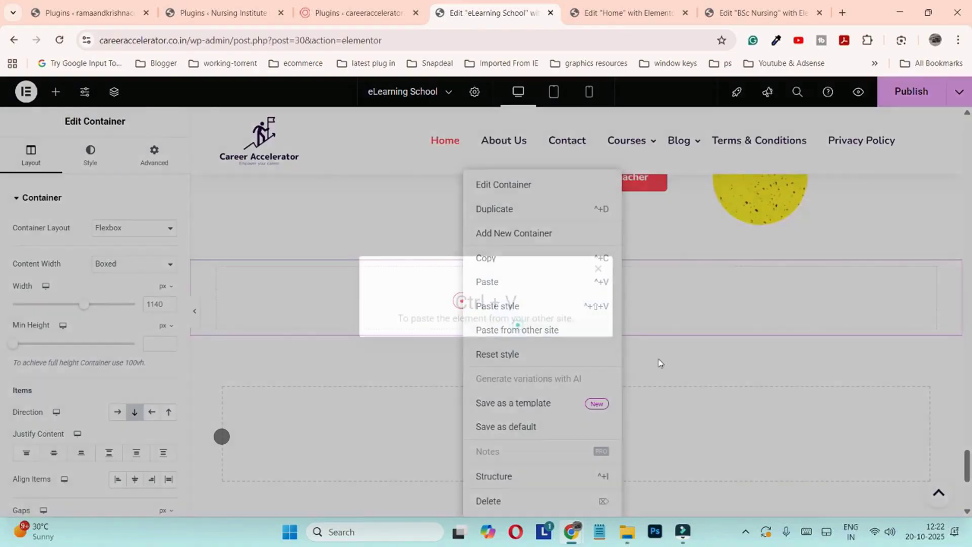
key(ctrl+v)
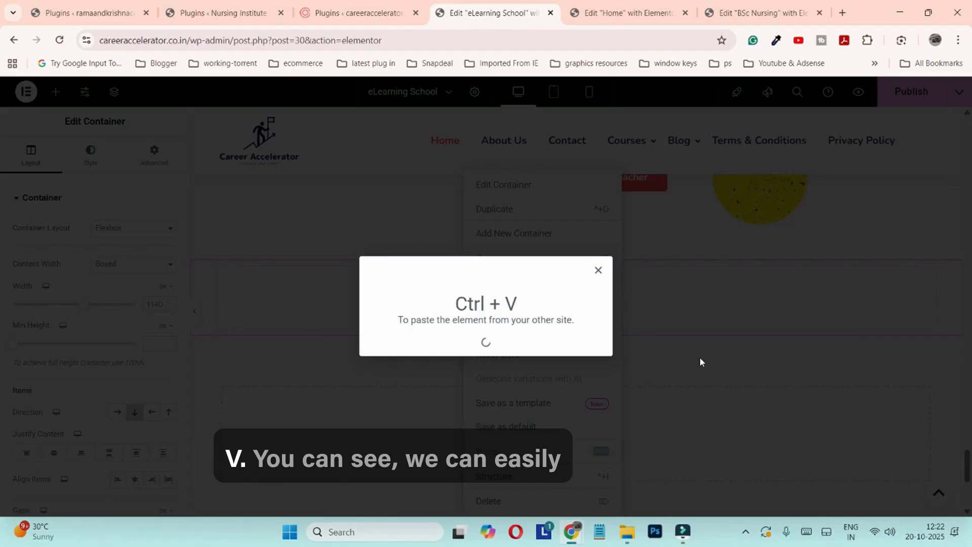
click(598, 270)
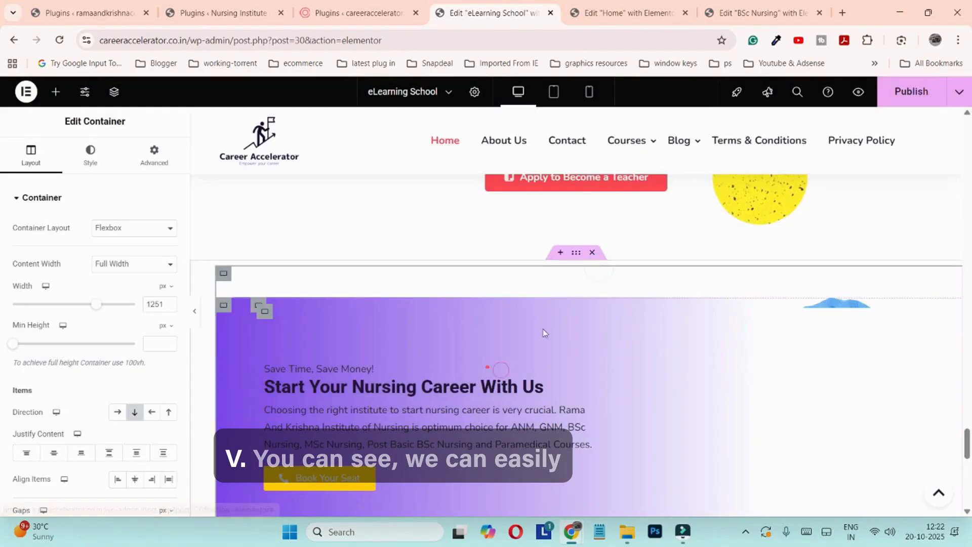
scroll(623, 332, down, 4)
scroll(675, 393, up, 4)
click(596, 278)
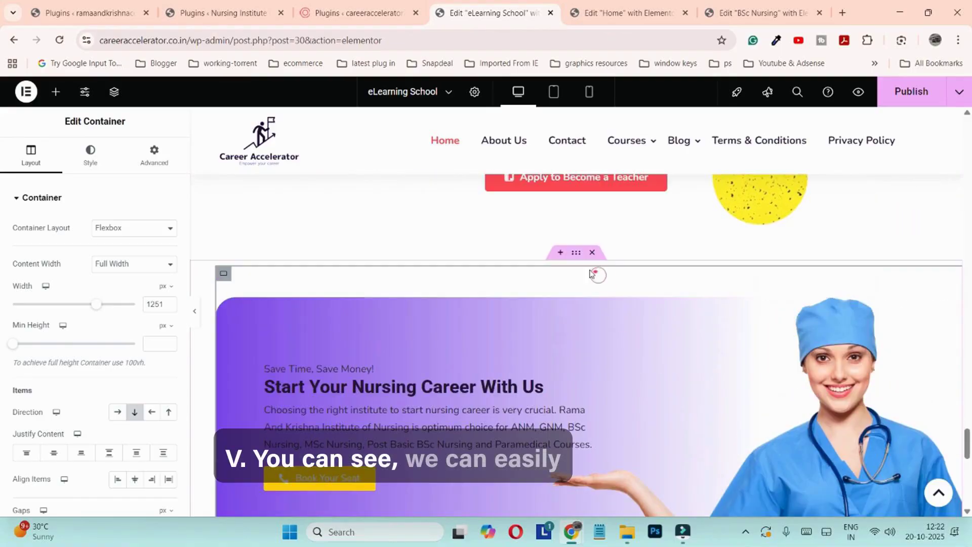
click(591, 251)
Paste the copied banner from the other site directly into the eLearning School page's empty widget drop area, and delete it
right_click(359, 344)
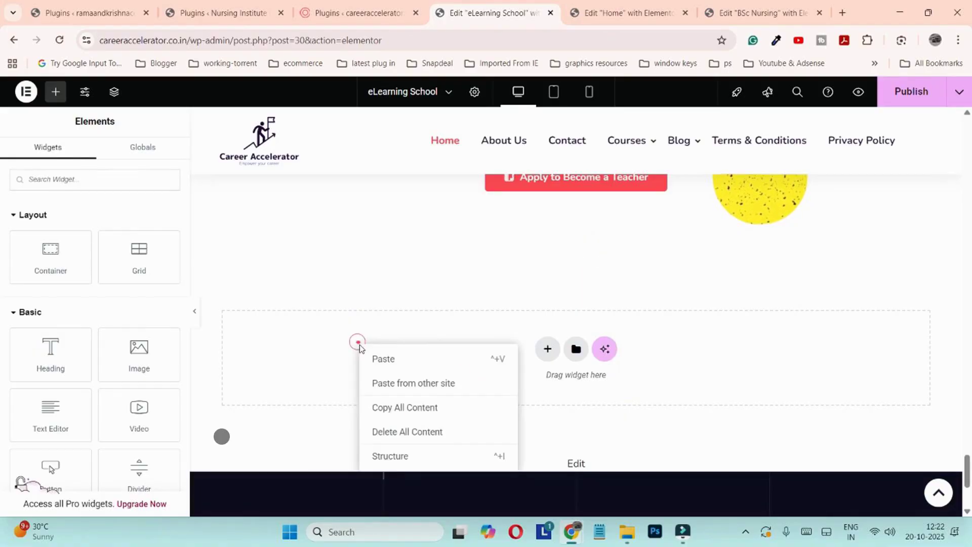
click(372, 382)
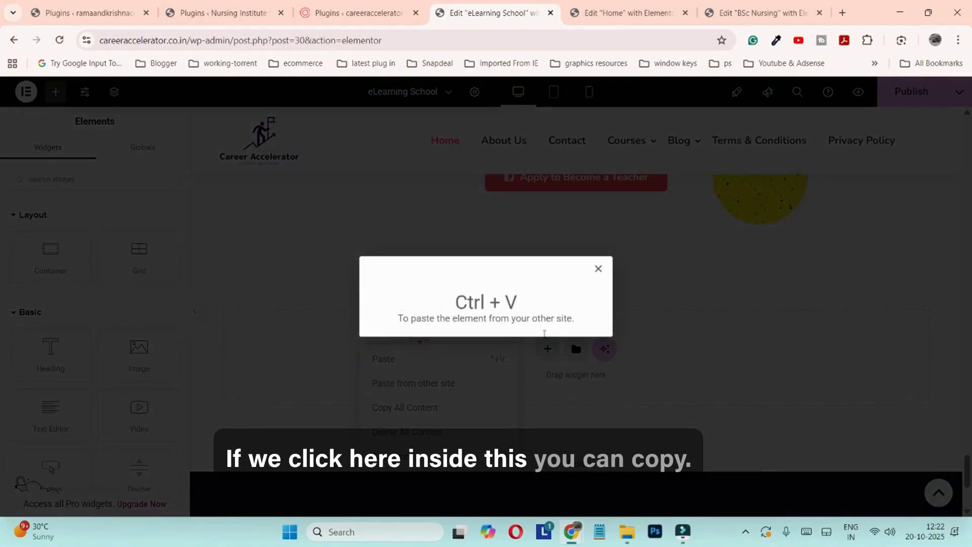
key(ctrl+v)
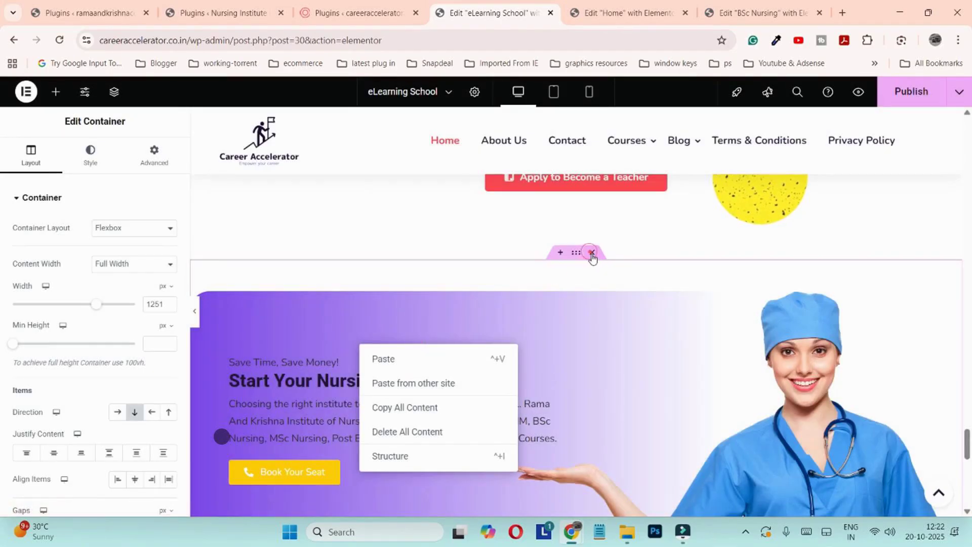
click(591, 254)
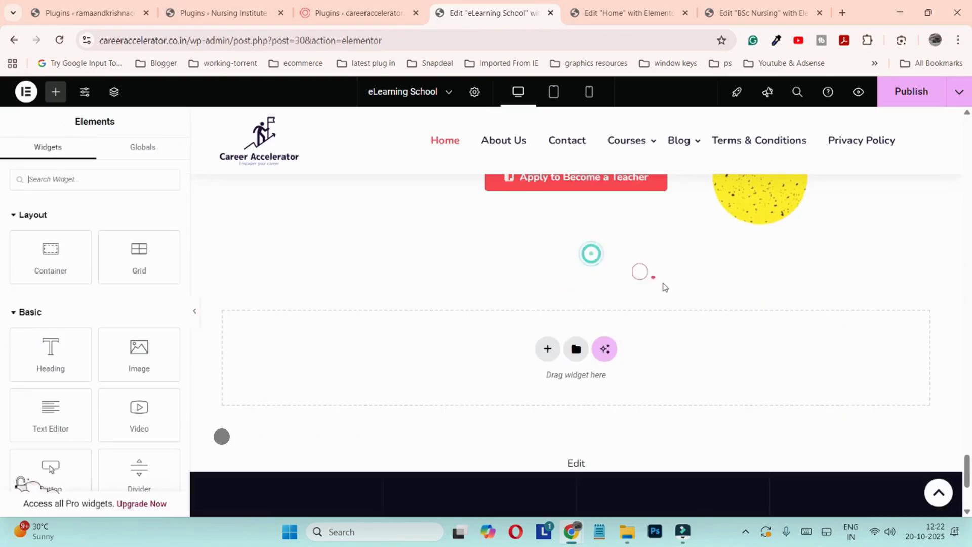
Compare the installed Elementor versions on the plugin pages of all three sites, and return to the BSc Nursing page editor
click(355, 13)
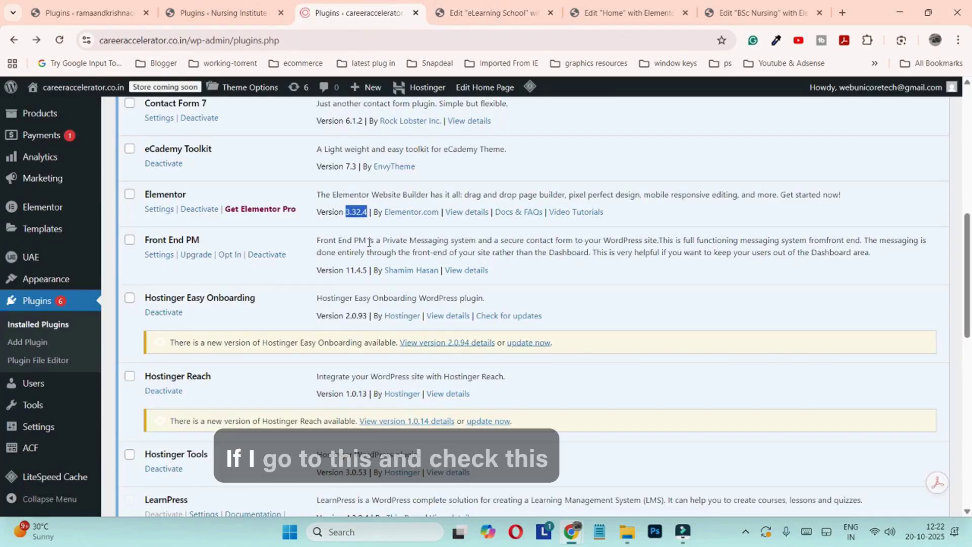
click(344, 212)
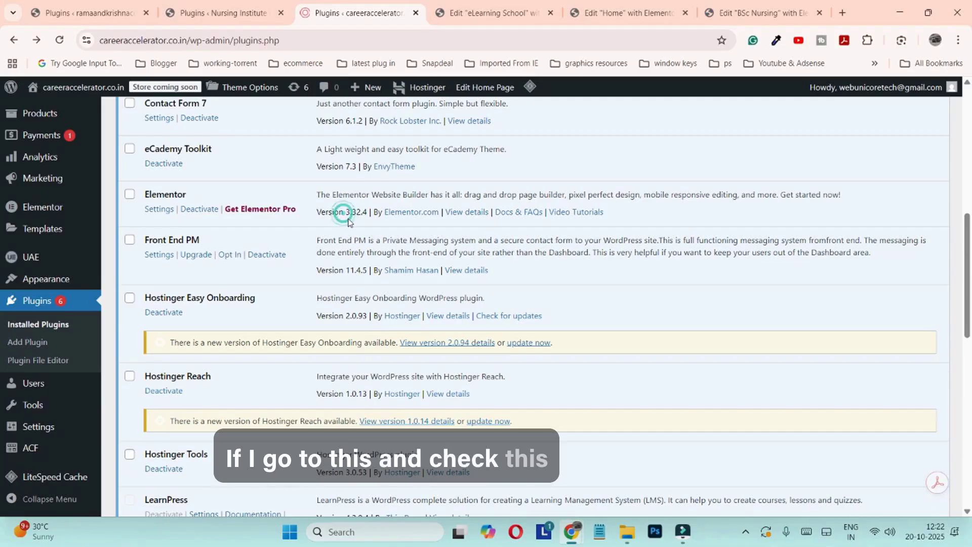
drag(345, 213, 368, 213)
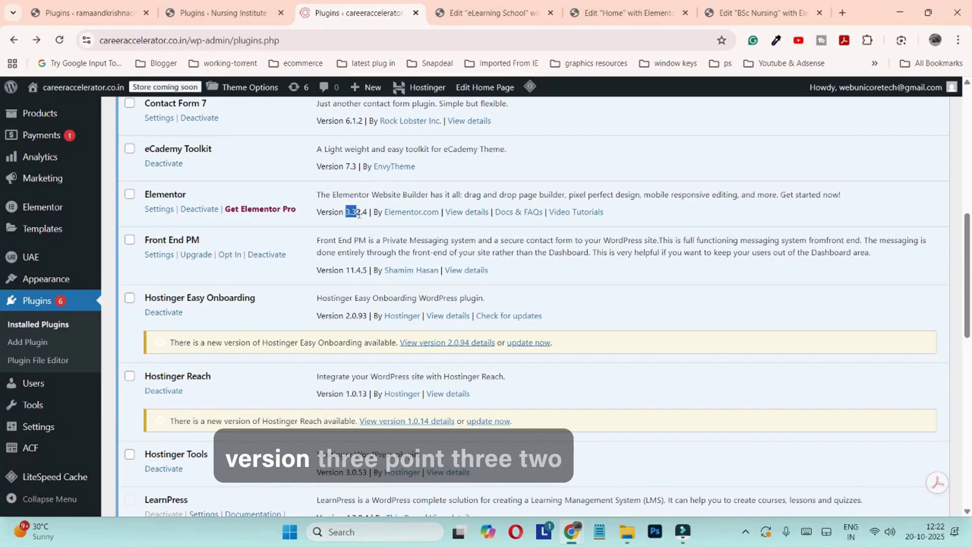
click(227, 4)
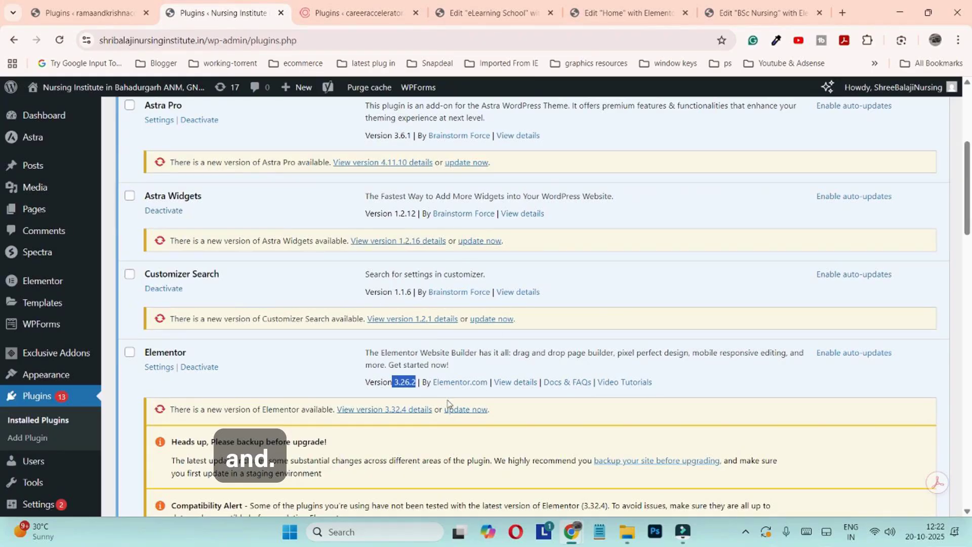
click(88, 13)
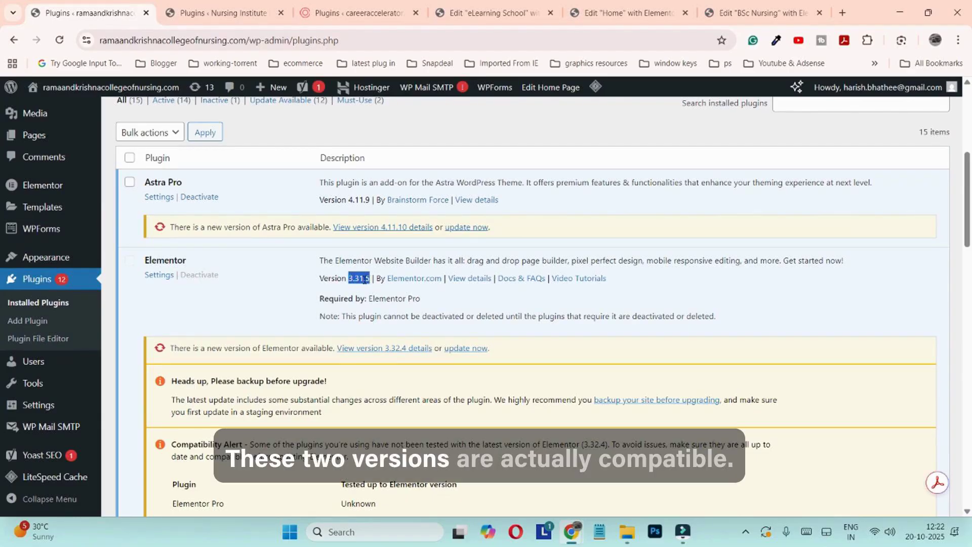
click(753, 4)
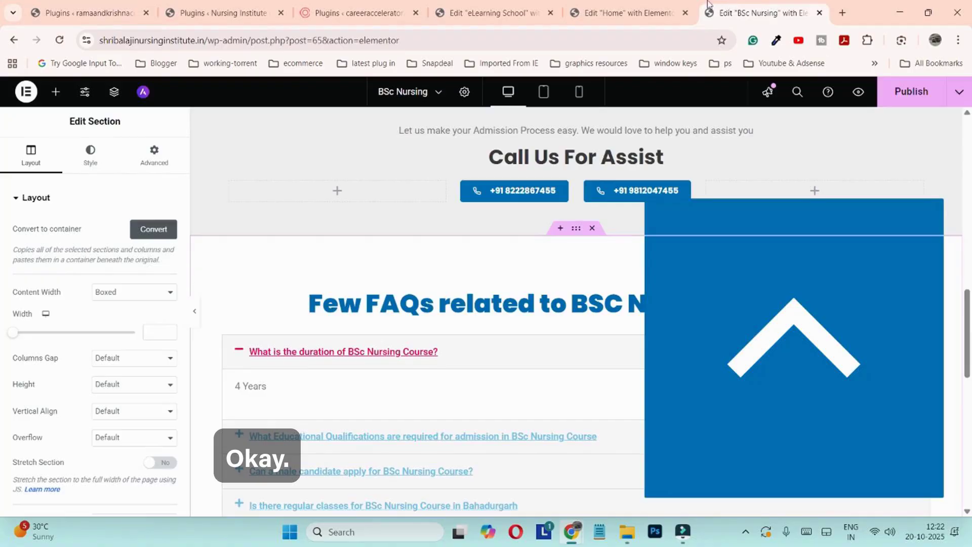
Recheck the installed Elementor versions on the ramaandkrishnacollegeofnursing.com and careeraccelerator.co.in plugin pages, and revisit the BSc Nursing page editor
click(628, 13)
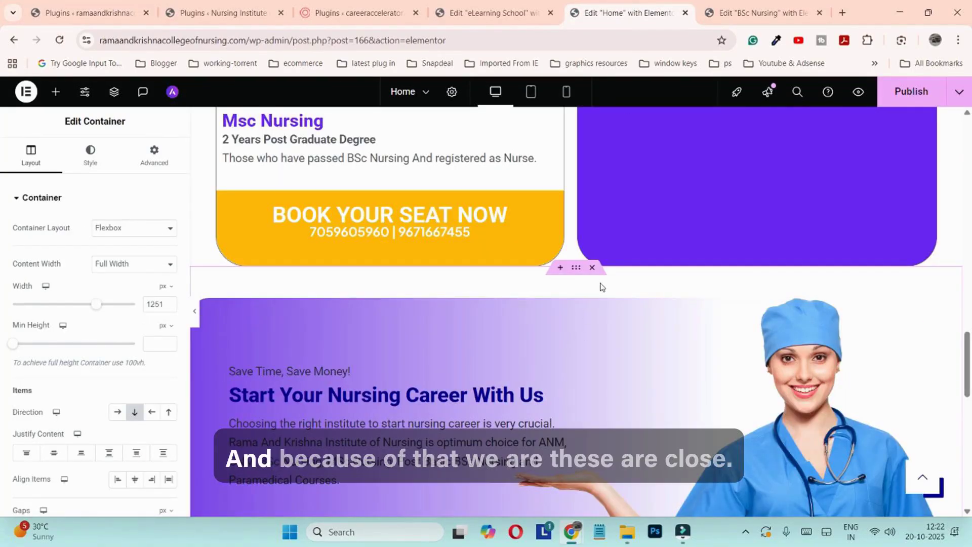
click(218, 13)
click(83, 6)
drag(83, 4, 218, 6)
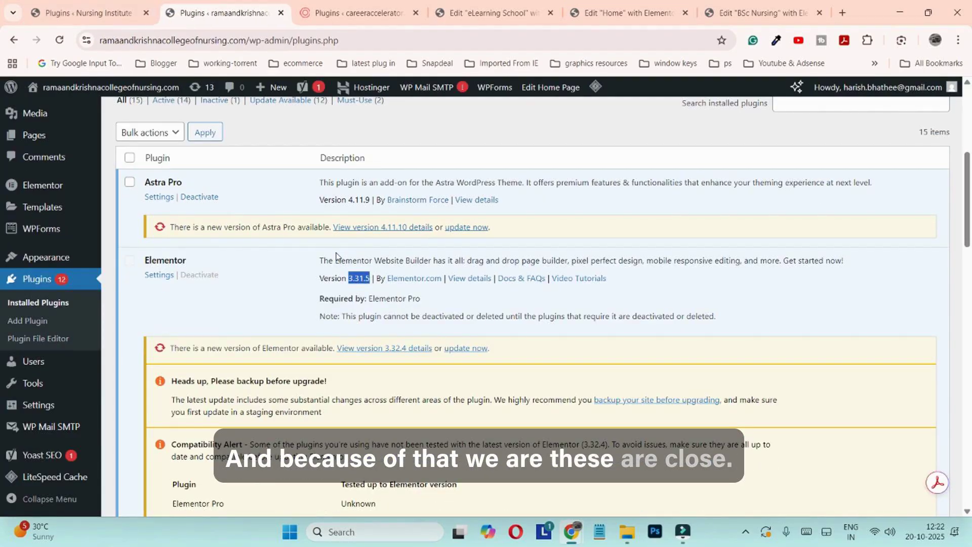
double_click(359, 278)
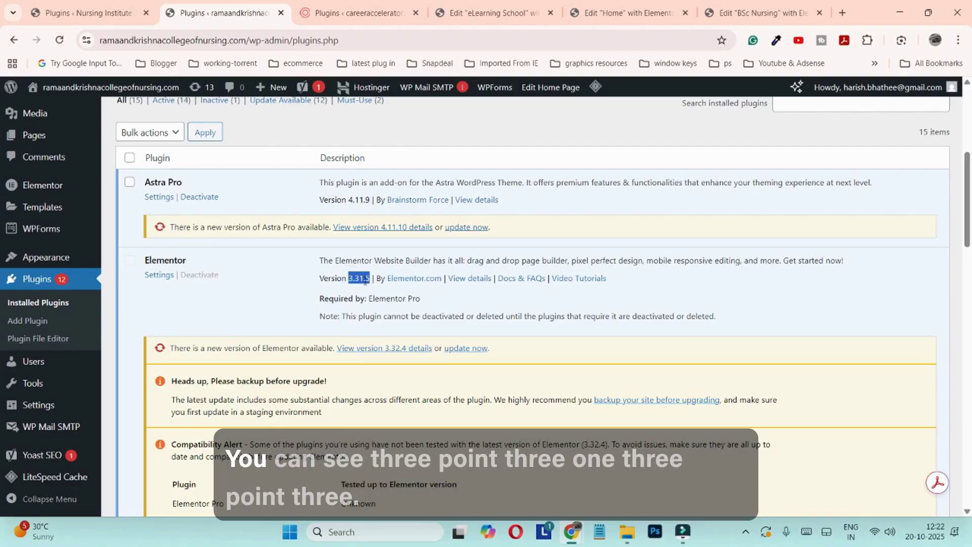
click(353, 11)
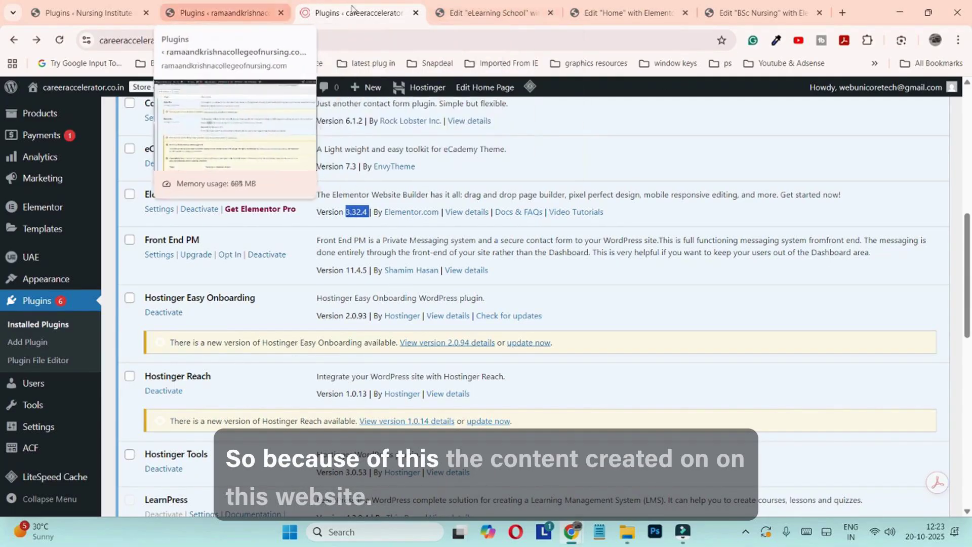
click(740, 10)
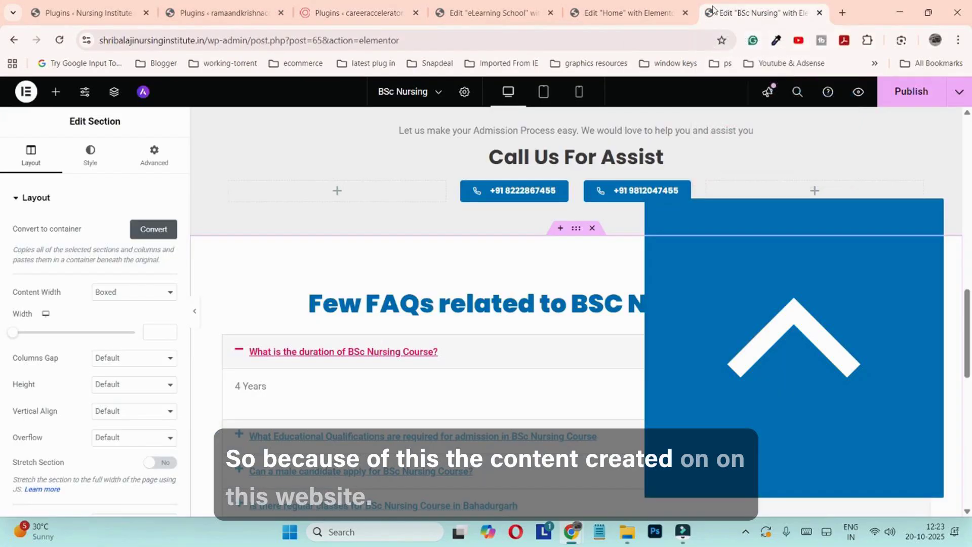
Copy the container holding the "Start Your Nursing Career With Us" banner in the Home page editor
click(628, 13)
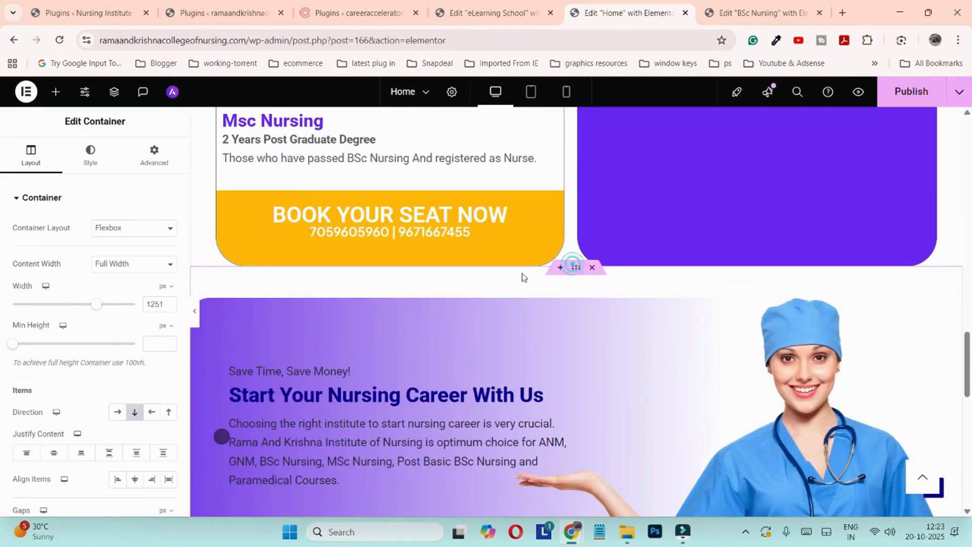
scroll(1, 357, down, 1)
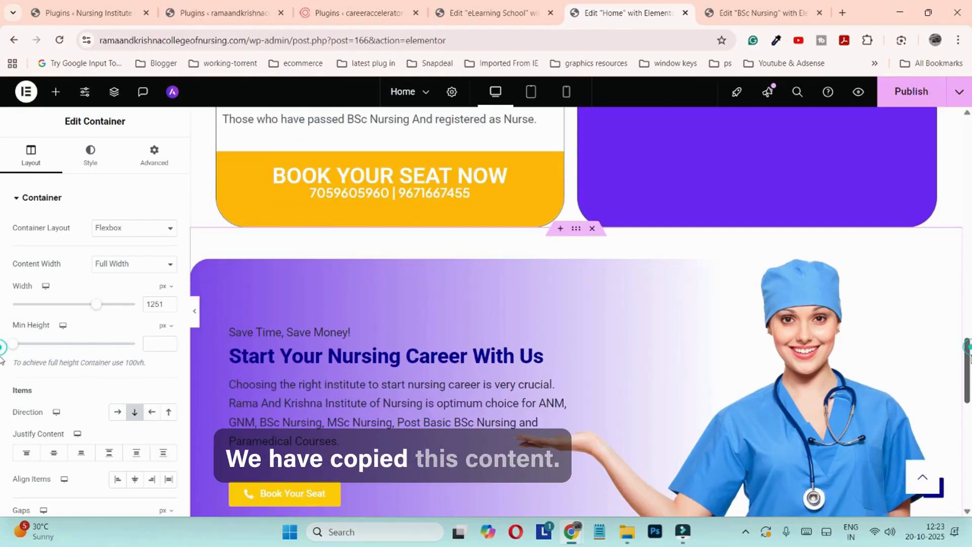
scroll(694, 228, down, 2)
right_click(573, 161)
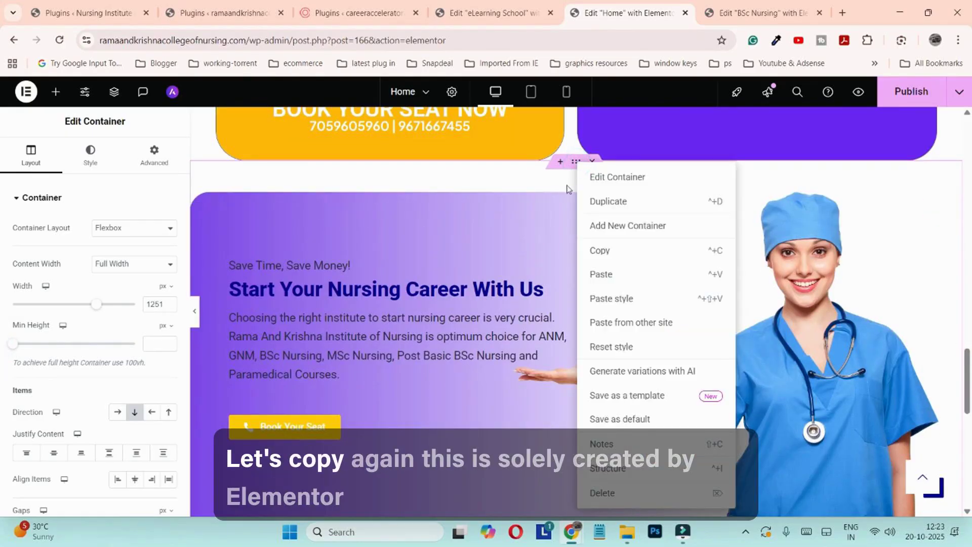
click(615, 250)
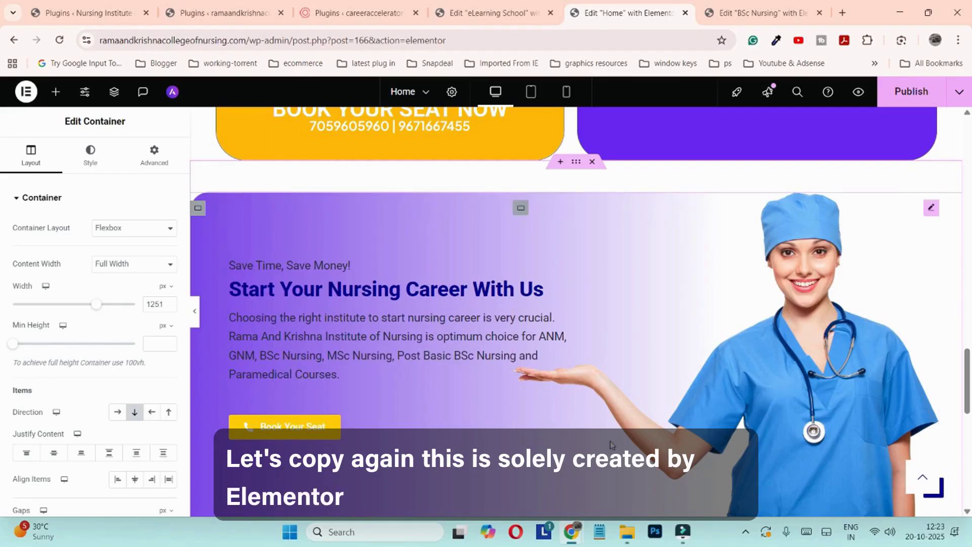
Add a single-column flexbox container at the end of the eLearning School page and paste the nursing career banner from the other site inside it
click(461, 4)
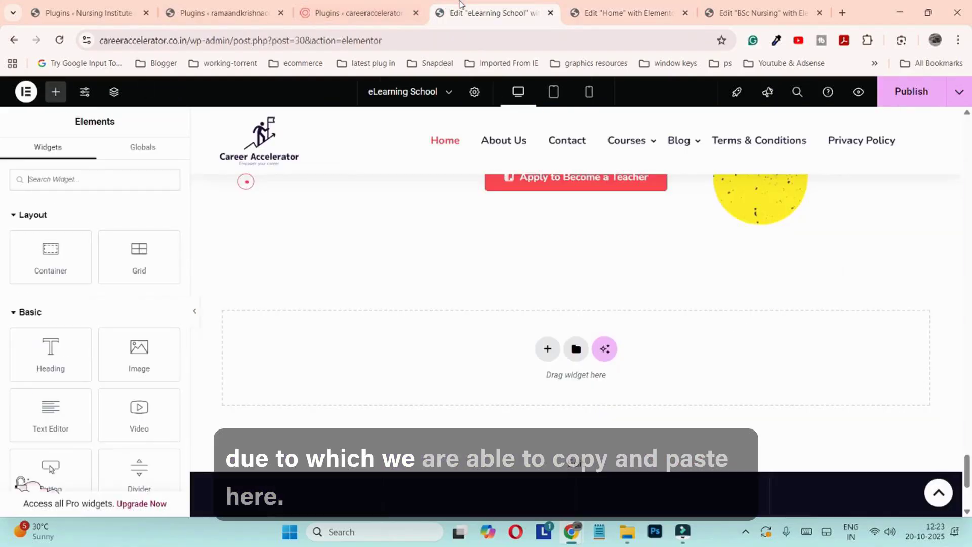
click(546, 350)
click(542, 380)
click(382, 377)
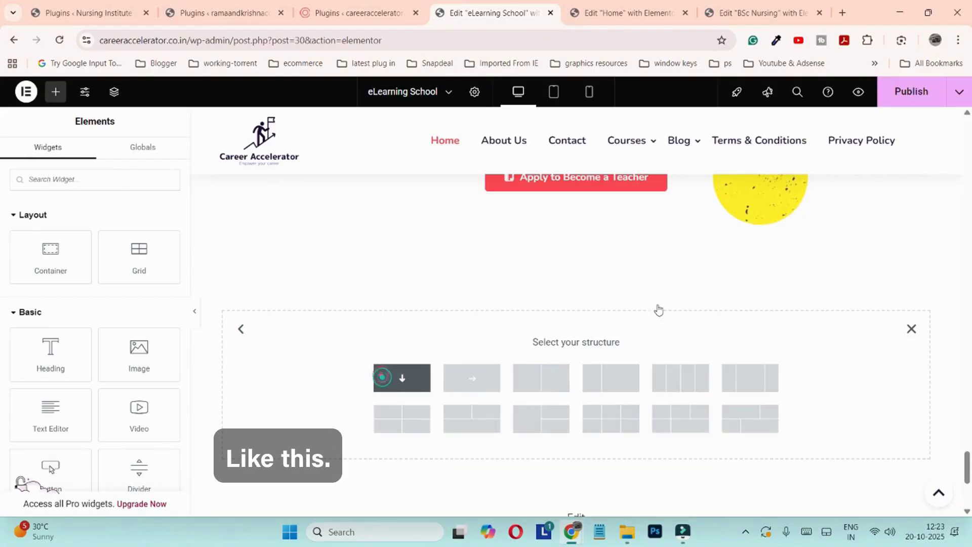
right_click(495, 297)
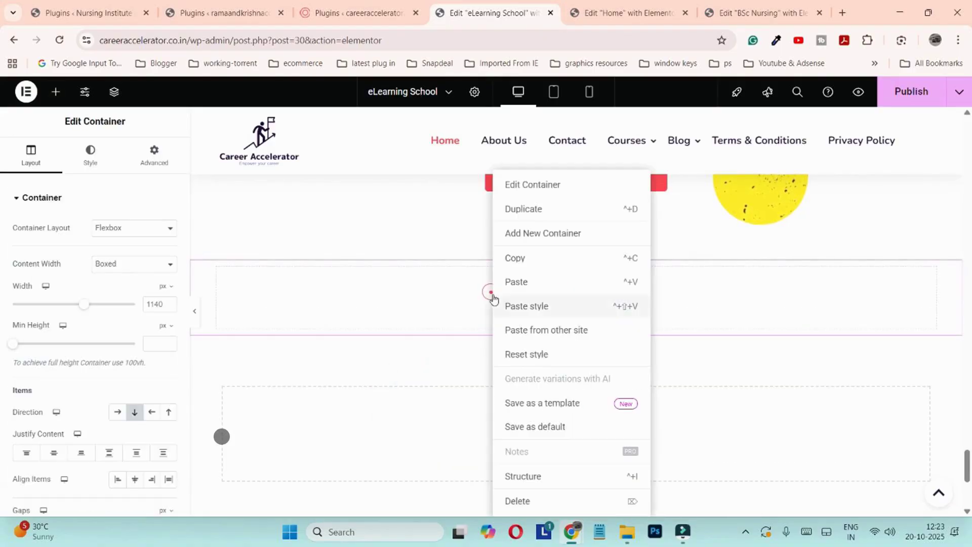
click(529, 334)
key(ctrl+v)
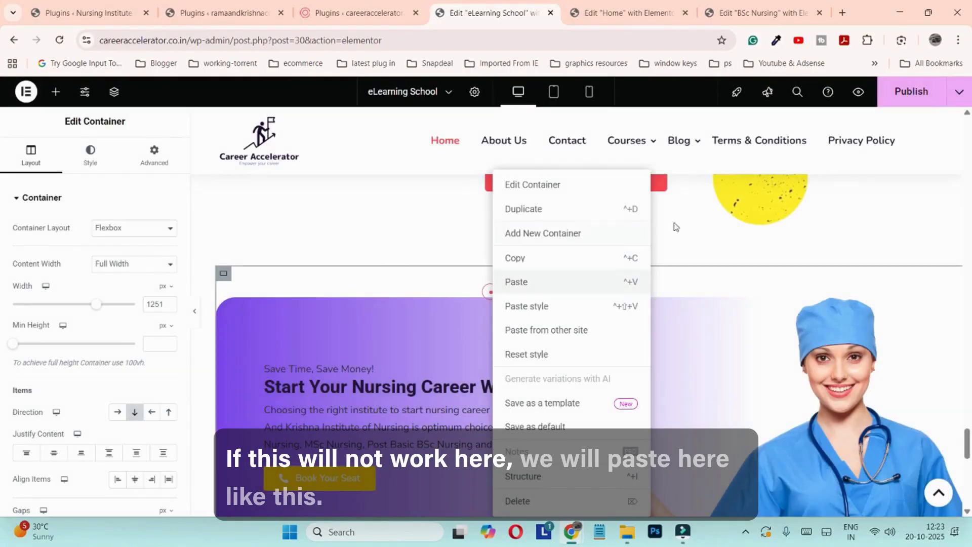
Try to paste the banner from the other site into the eLearning School page's empty widget area, and undo the added banner container
click(744, 252)
scroll(358, 385, down, 6)
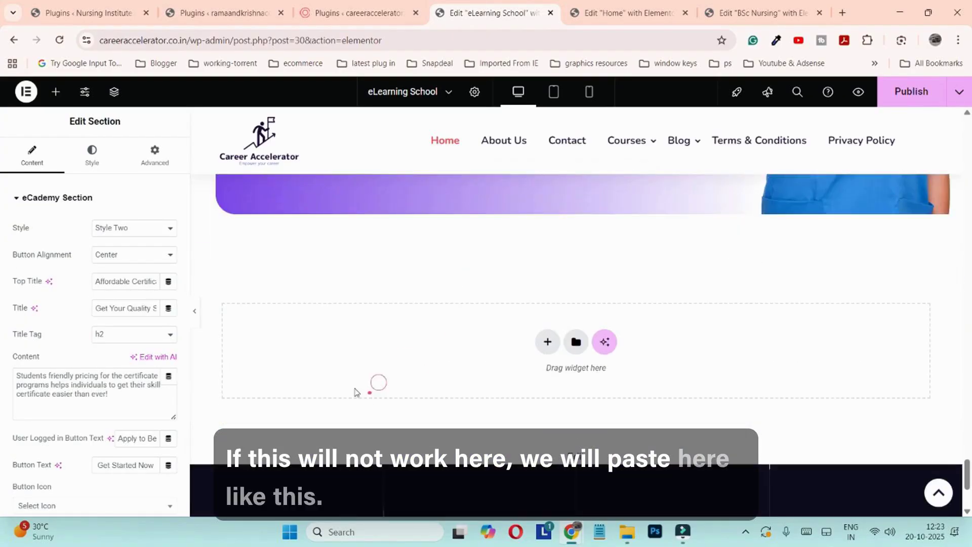
right_click(332, 359)
click(380, 401)
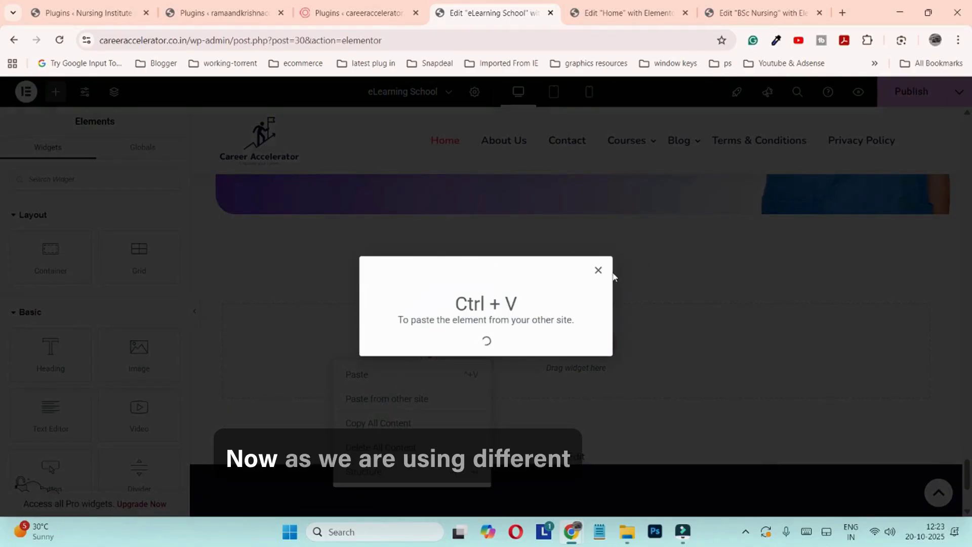
key(ctrl+v)
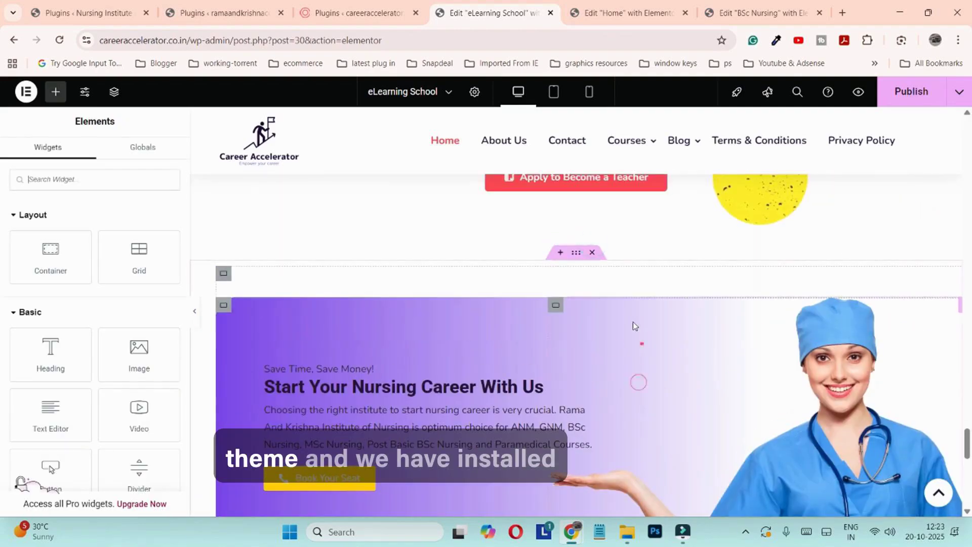
key(ctrl+z)
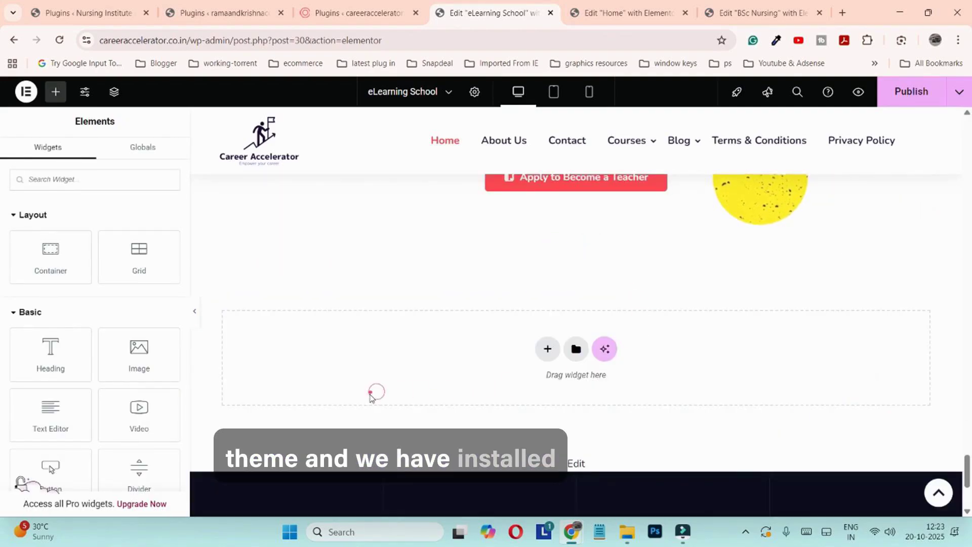
Examine the eLearning School page's theme-specific sections and compare them with the Home and BSc Nursing pages of the other two sites
scroll(372, 397, up, 4)
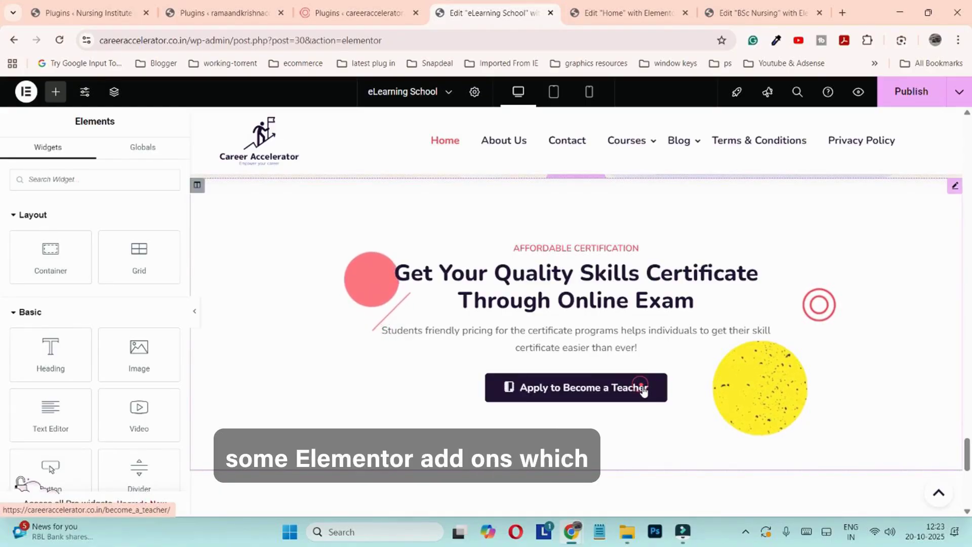
mouse_move(623, 157)
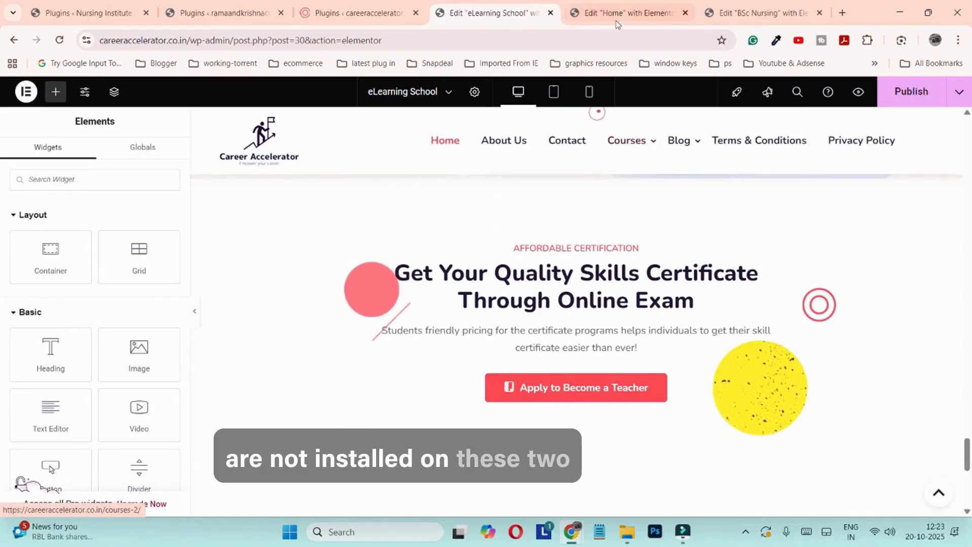
click(651, 9)
click(760, 11)
click(654, 5)
click(724, 7)
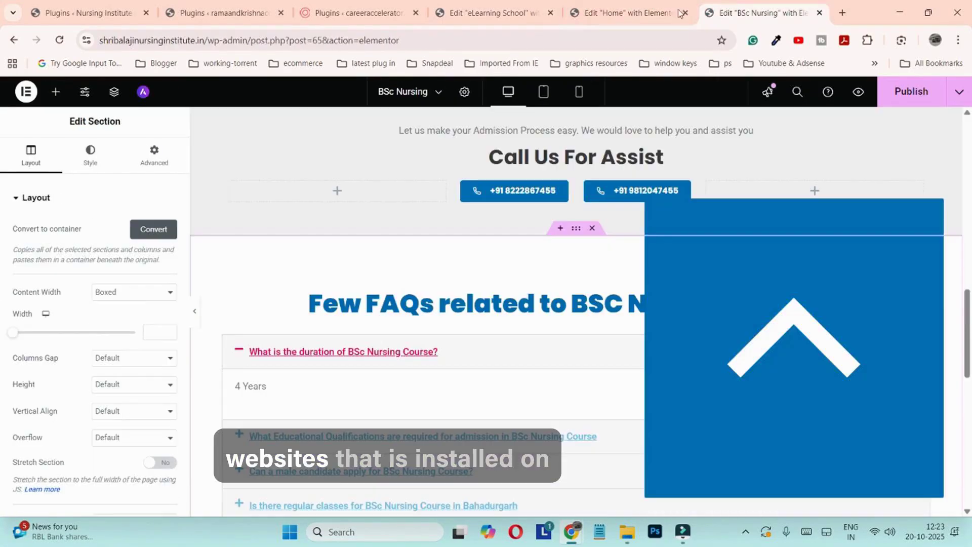
click(491, 7)
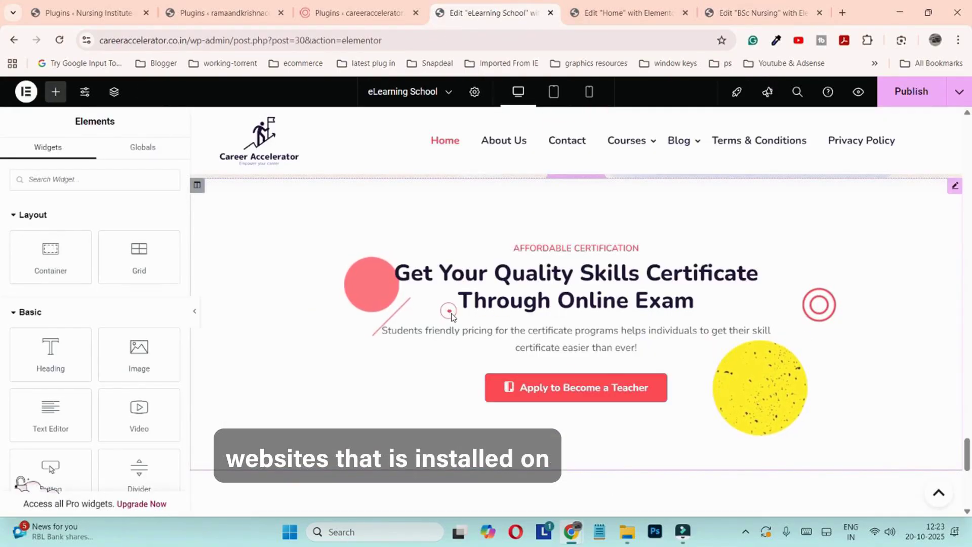
scroll(451, 314, up, 8)
scroll(453, 319, down, 8)
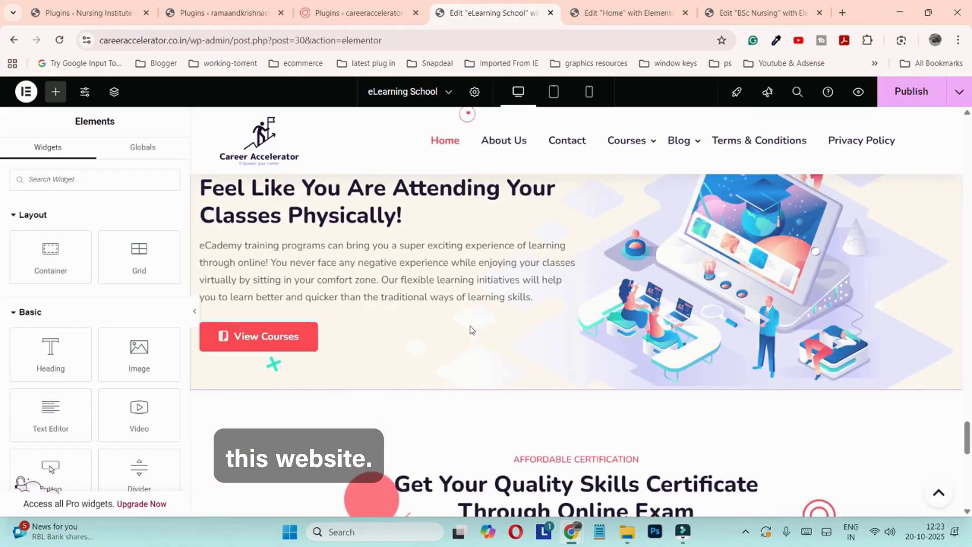
scroll(965, 455, up, 1)
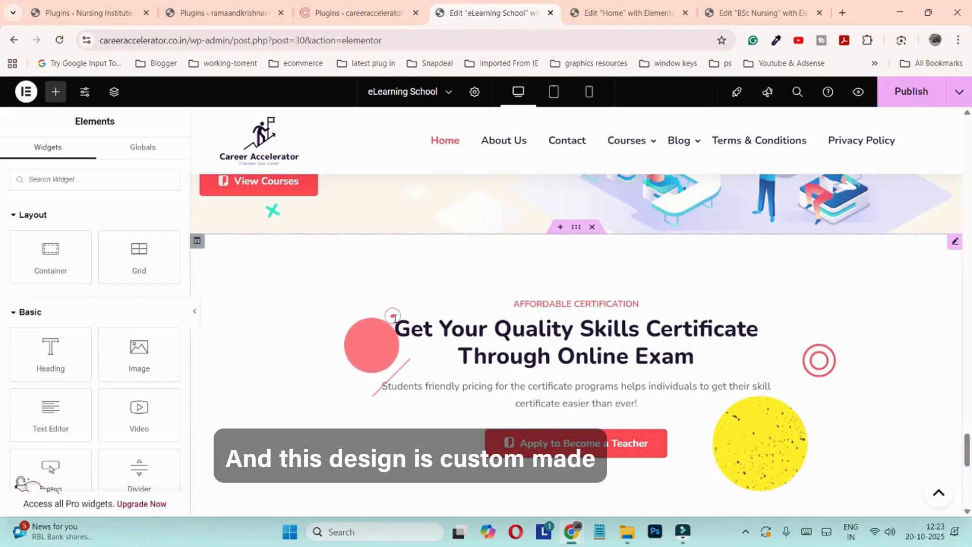
Try to copy the "Get Your Quality Skills Certificate Through Online Exam" section and paste it from the other site into the Home page's empty widget area
right_click(577, 228)
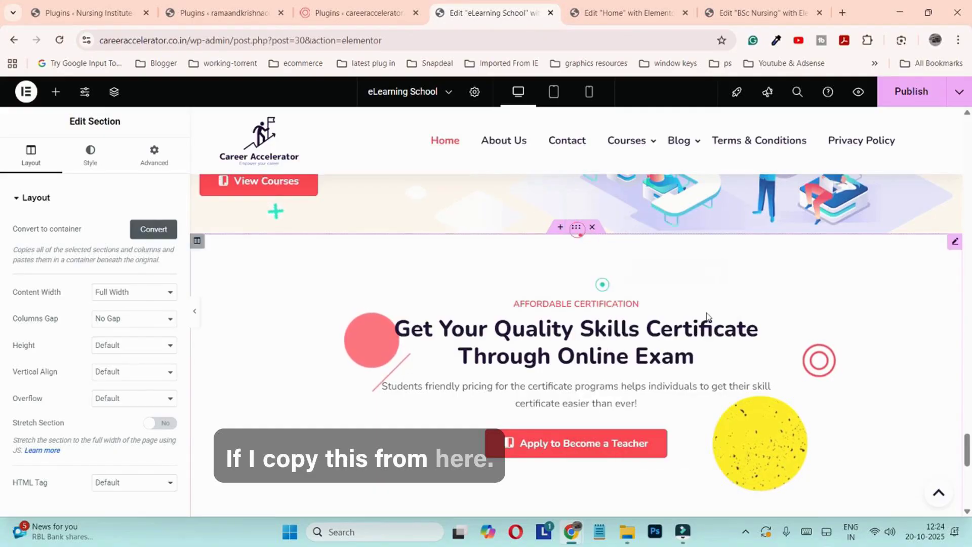
click(628, 13)
scroll(557, 254, down, 5)
right_click(423, 233)
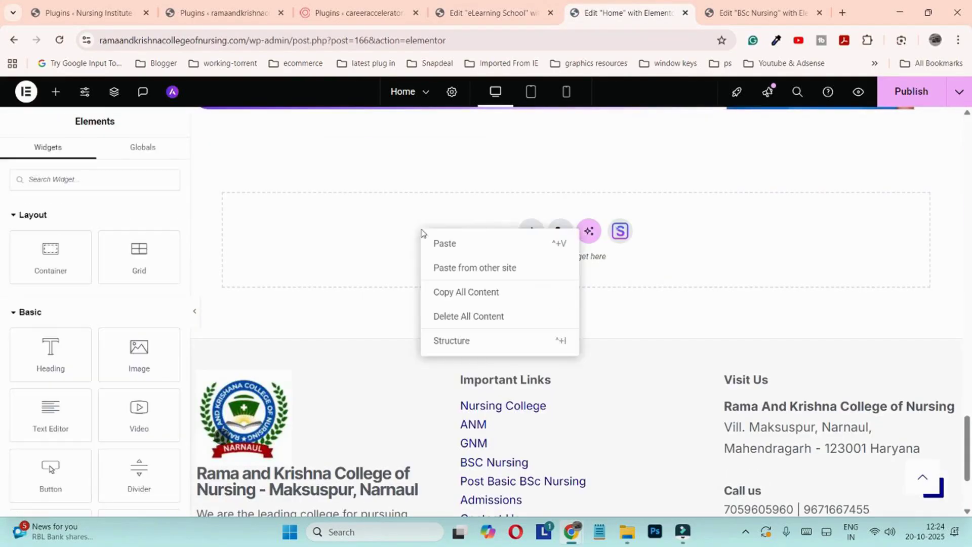
click(460, 277)
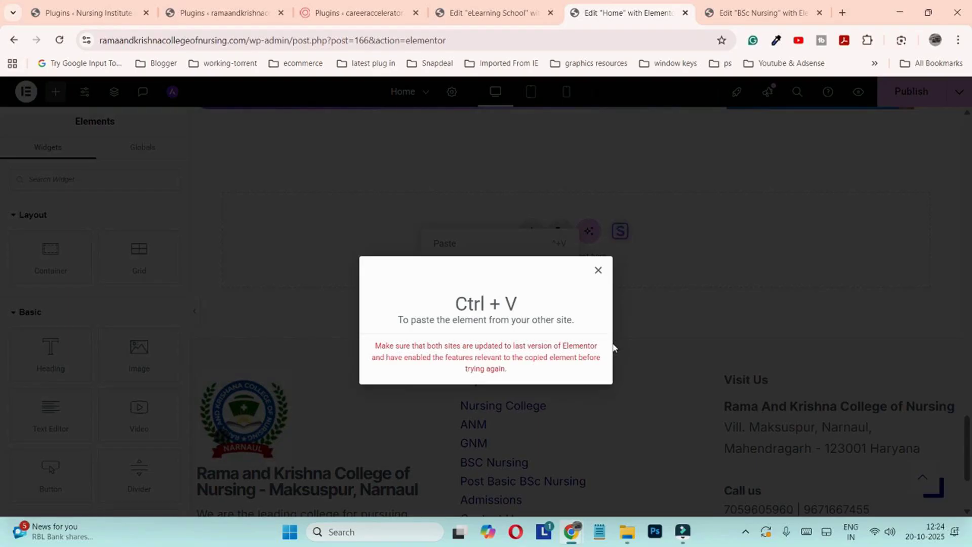
click(598, 270)
Add a single-column flexbox container at the end of the eLearning School page and place an Image widget in it
key(ctrl+shift+Tab)
scroll(544, 358, down, 5)
click(547, 195)
click(527, 252)
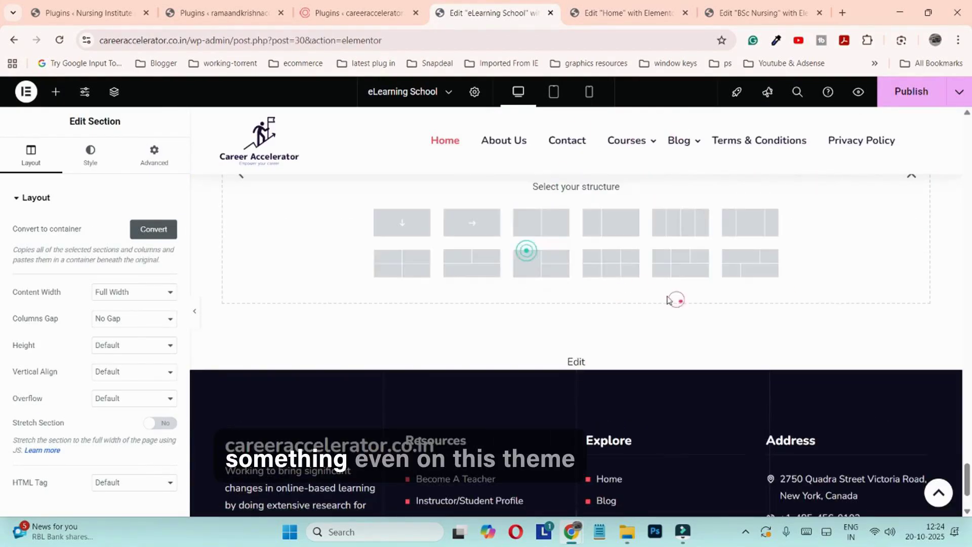
click(395, 226)
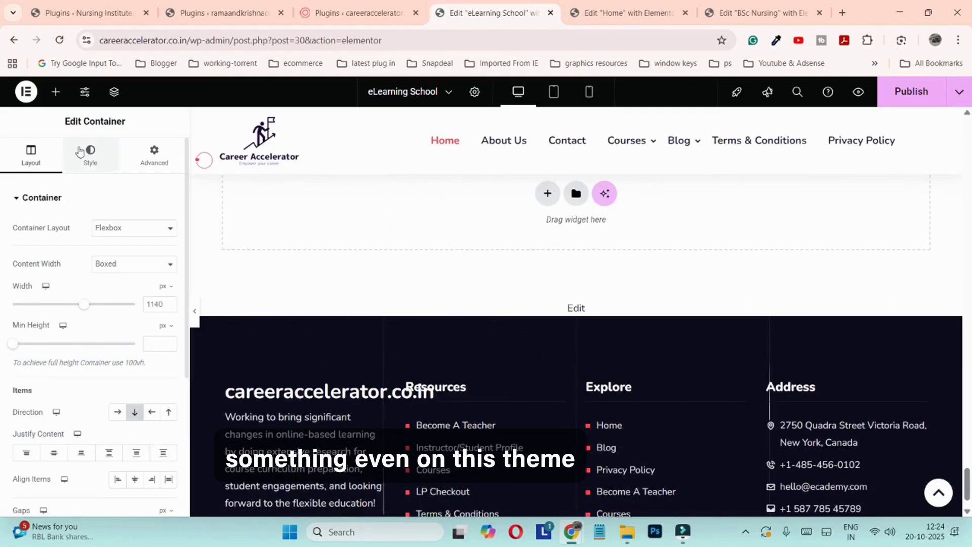
click(56, 93)
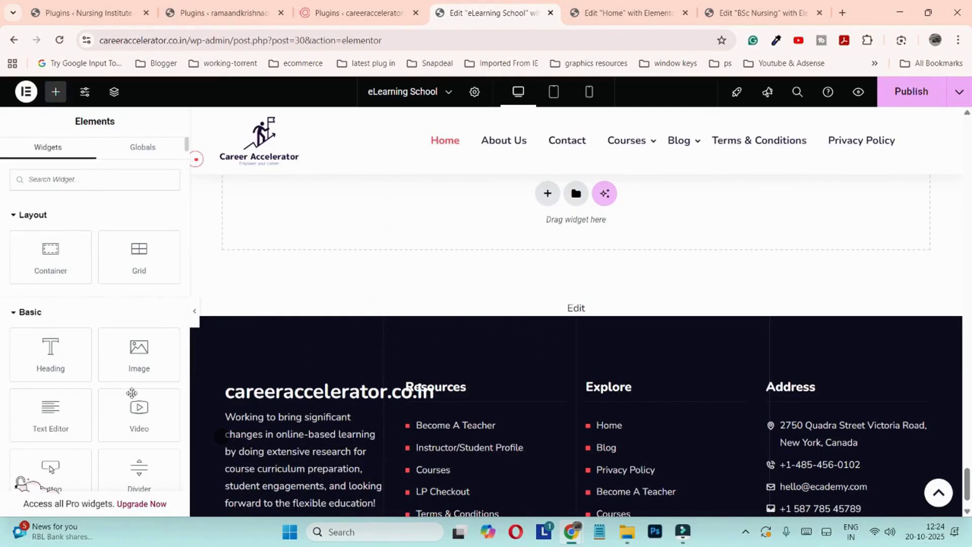
drag(121, 357, 472, 206)
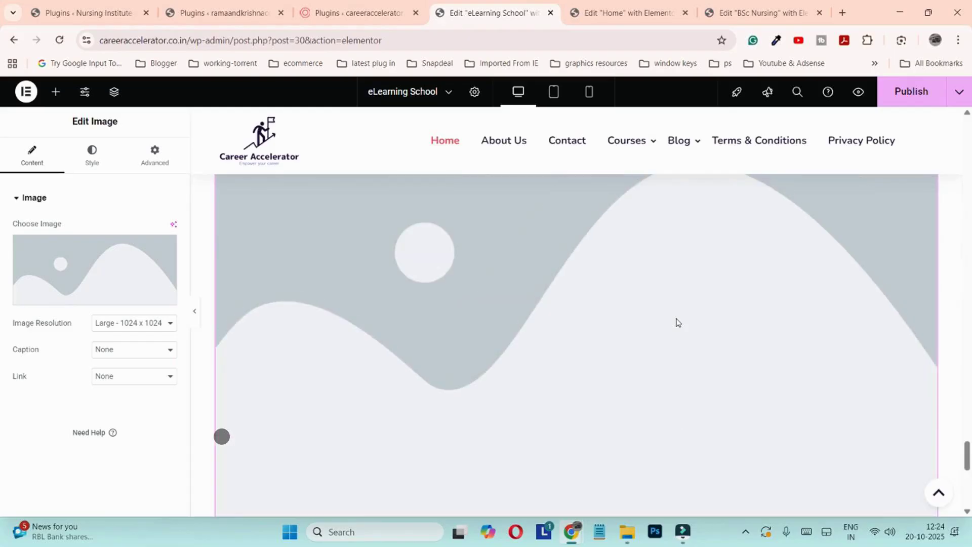
Add a Google Maps widget to the container that holds the image placeholder
click(56, 92)
scroll(177, 322, down, 8)
scroll(101, 380, down, 4)
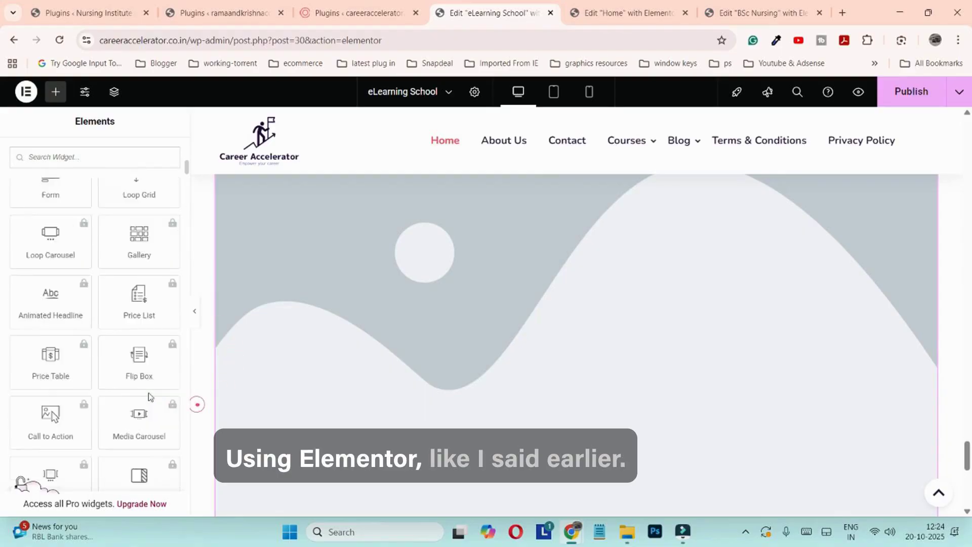
scroll(159, 380, up, 8)
drag(138, 324, 517, 294)
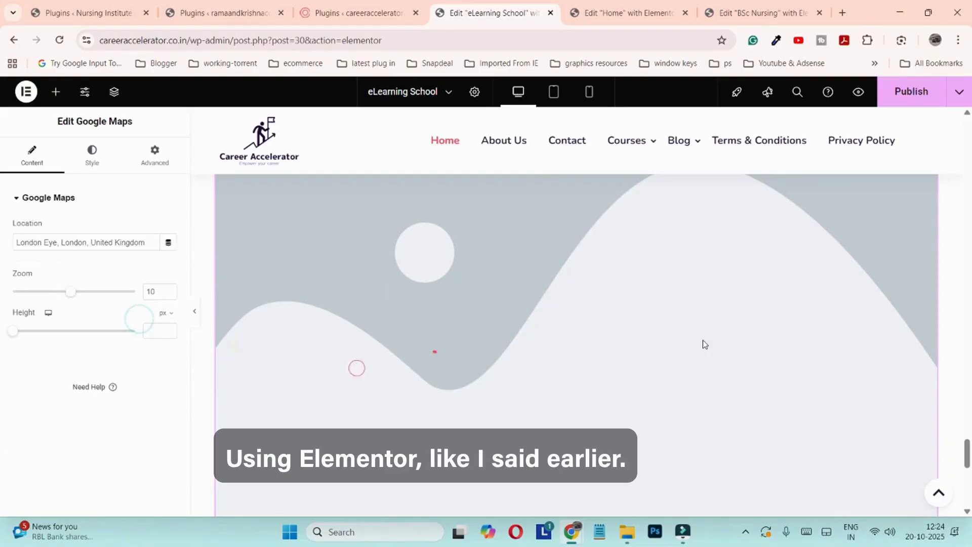
Copy the eLearning School container holding the image placeholder and paste it from the other site into the Home page's empty widget area
scroll(658, 304, up, 2)
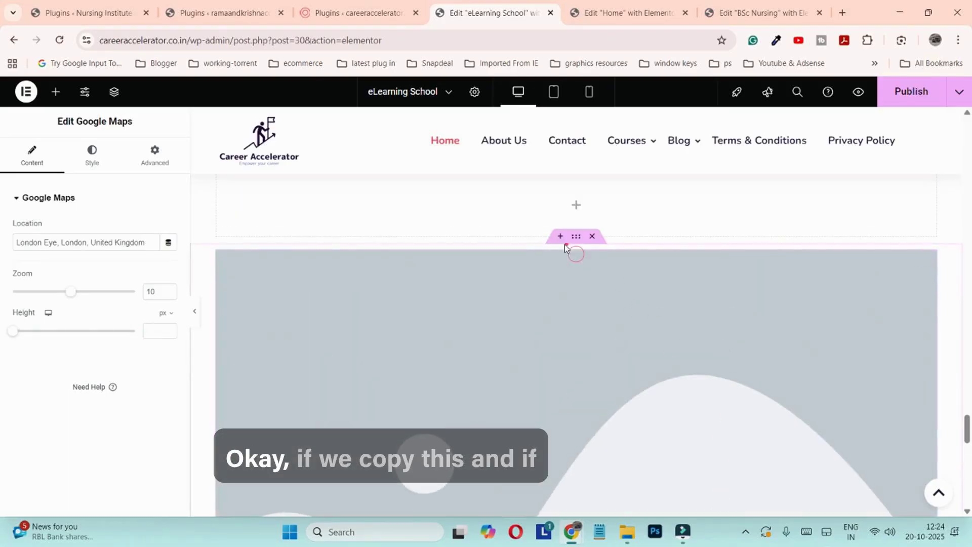
right_click(574, 239)
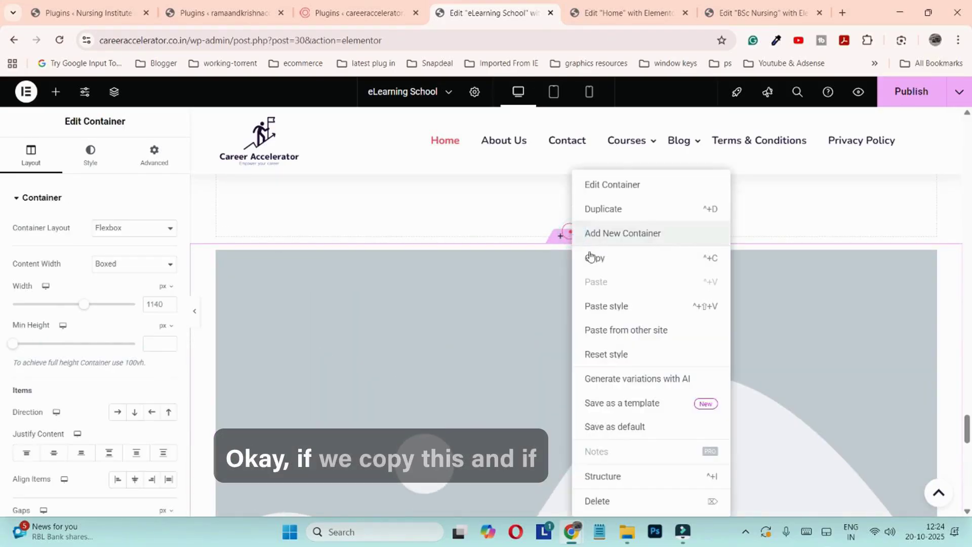
click(592, 257)
click(634, 5)
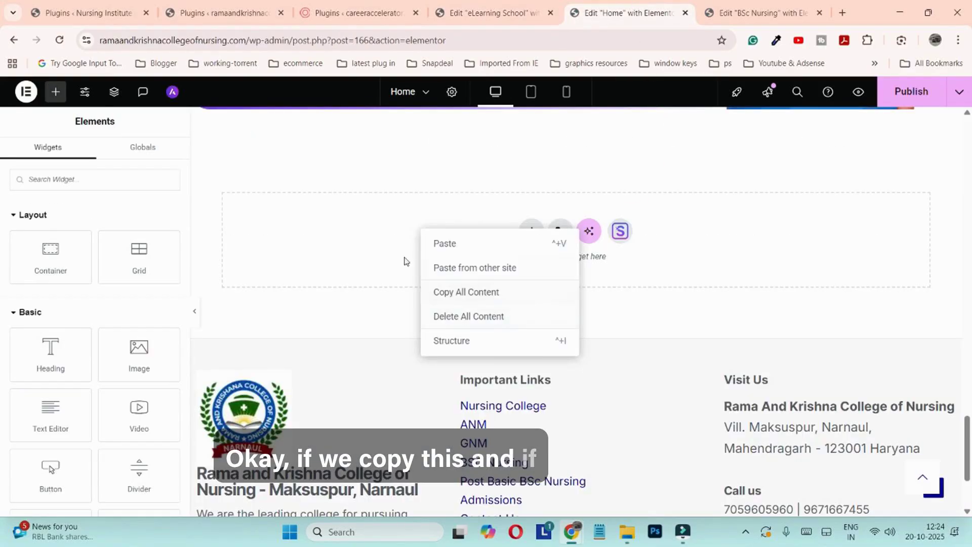
key(Escape)
right_click(337, 221)
click(386, 260)
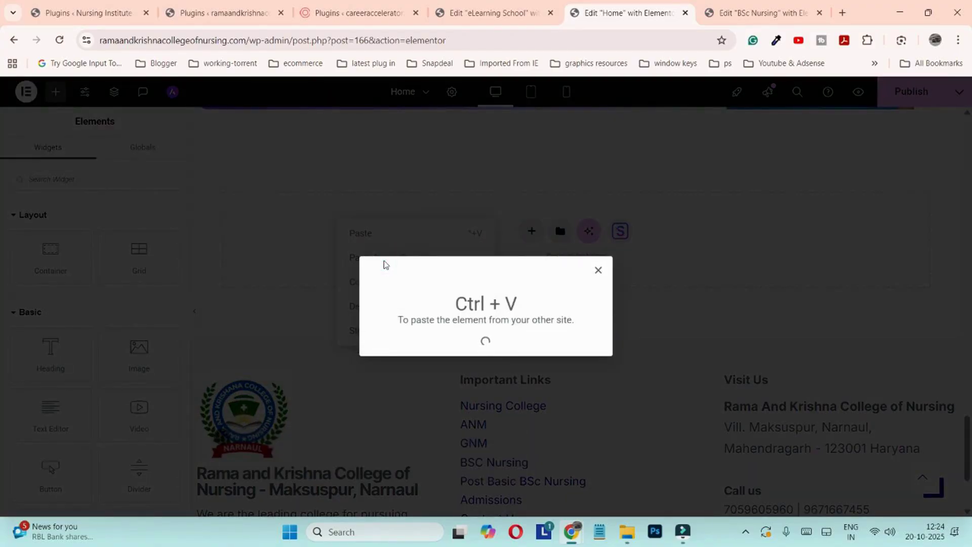
key(Escape)
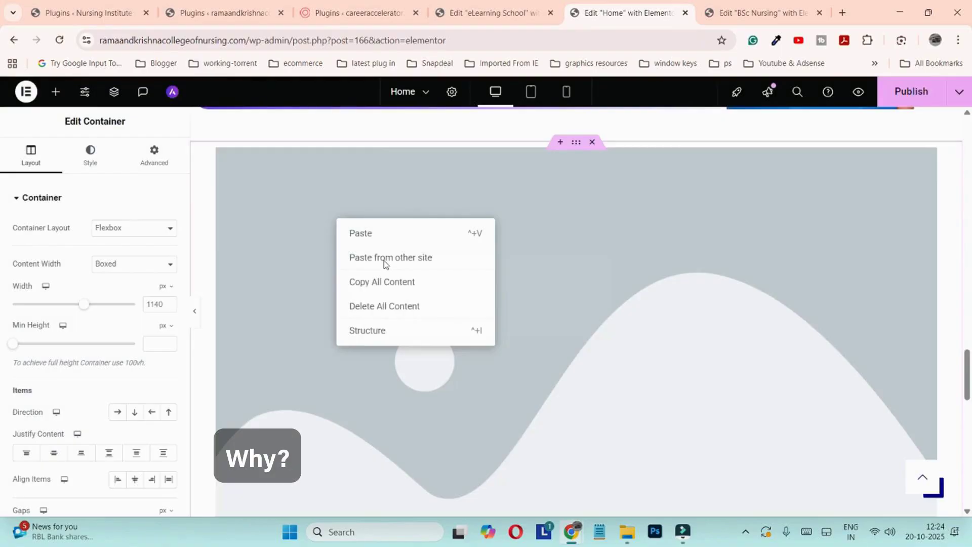
Delete the pasted container from the Home page, and the image container and leftover empty container from the eLearning School page
click(595, 145)
key(ctrl+shift+Tab)
click(600, 272)
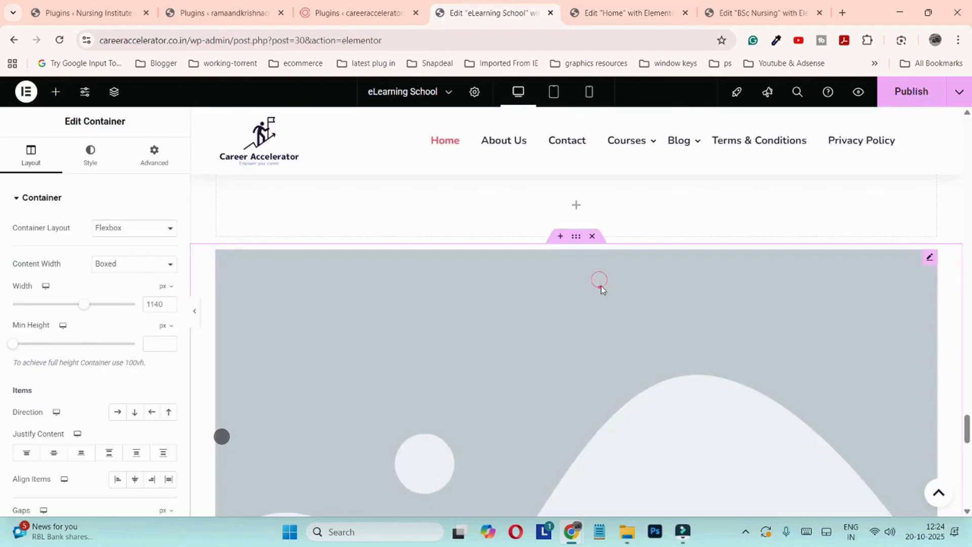
click(592, 236)
click(618, 11)
click(505, 7)
click(607, 10)
click(523, 6)
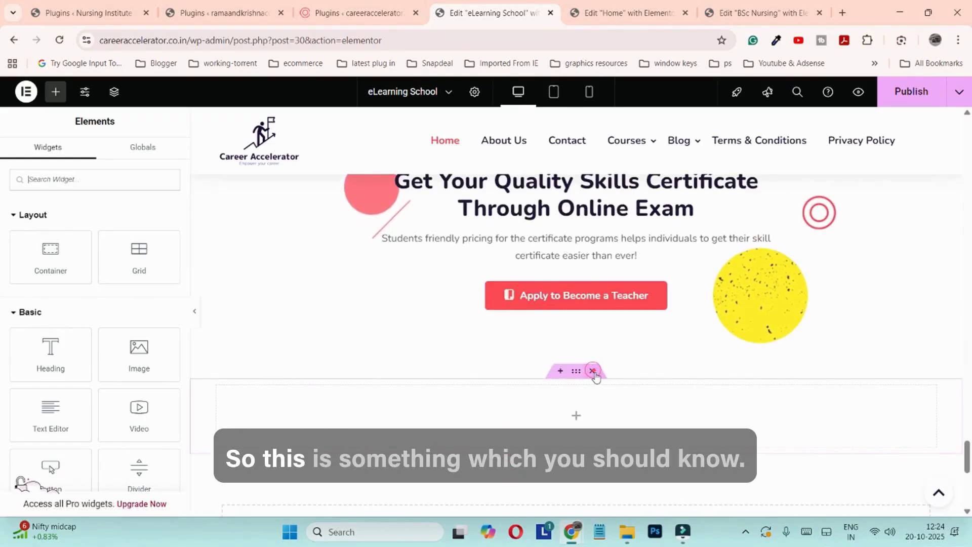
click(593, 371)
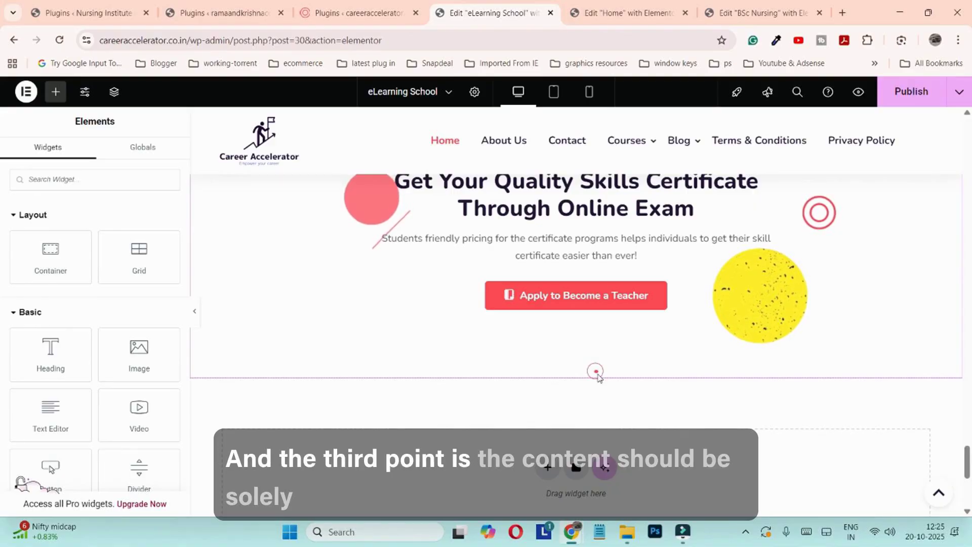
Paste the copied container from the other site into the eLearning School page's empty widget area at the end, and delete it again
scroll(597, 377, down, 3)
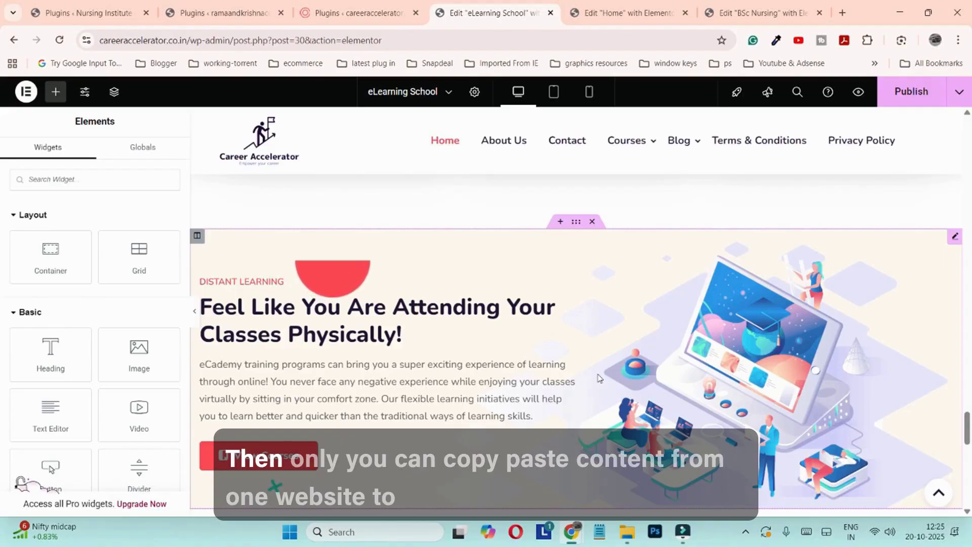
scroll(599, 378, down, 8)
scroll(597, 387, down, 4)
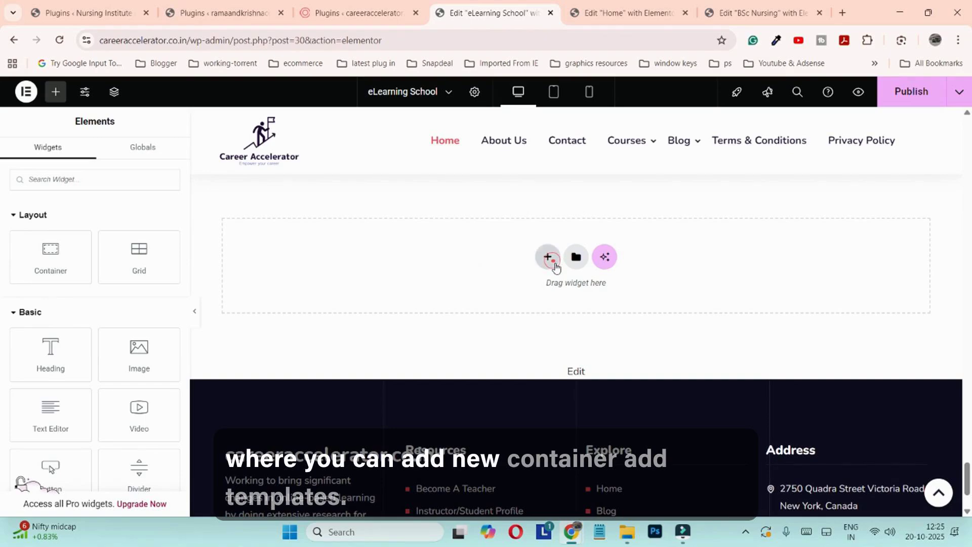
right_click(360, 247)
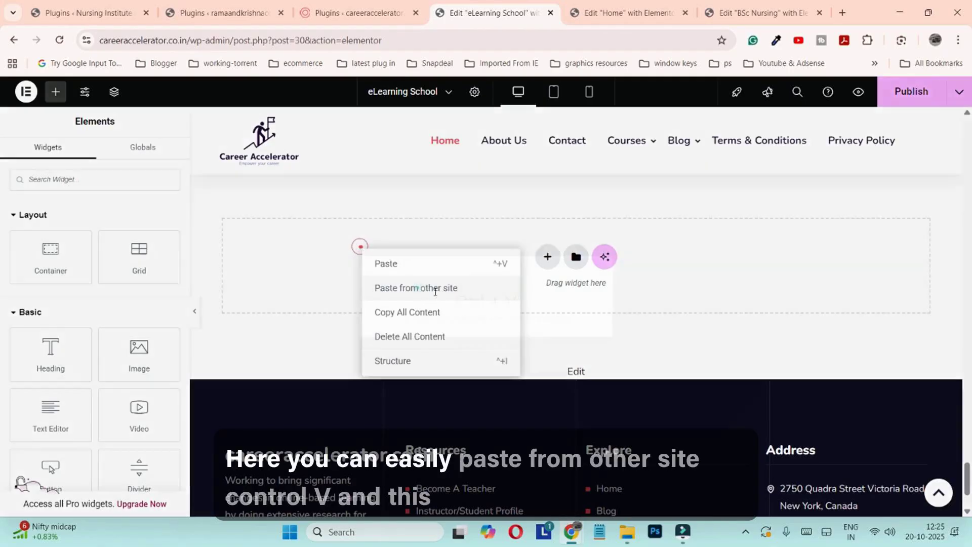
click(436, 289)
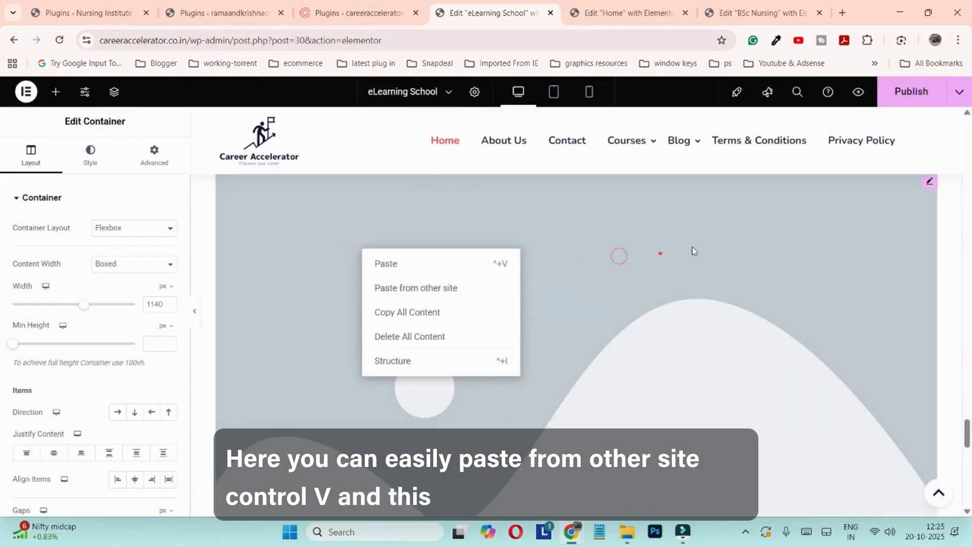
scroll(693, 252, up, 4)
click(618, 385)
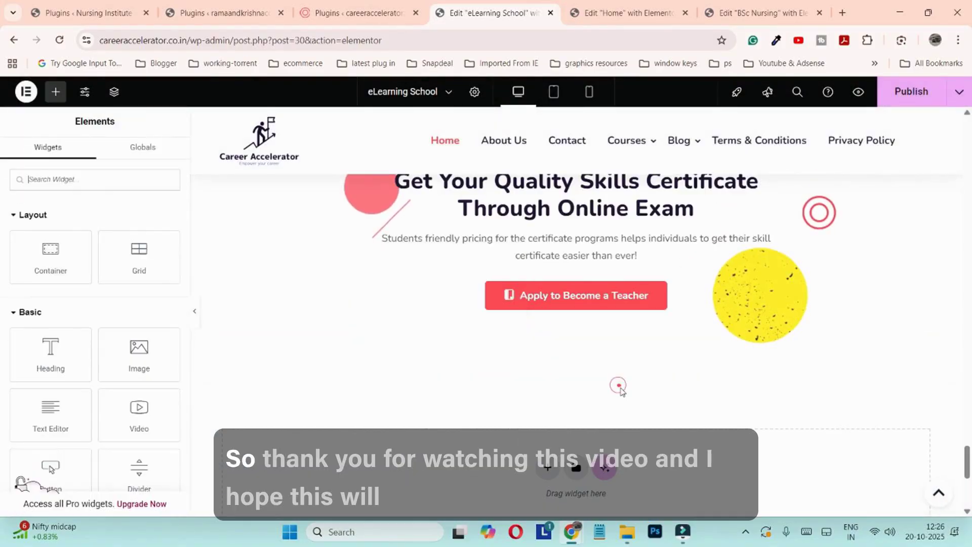